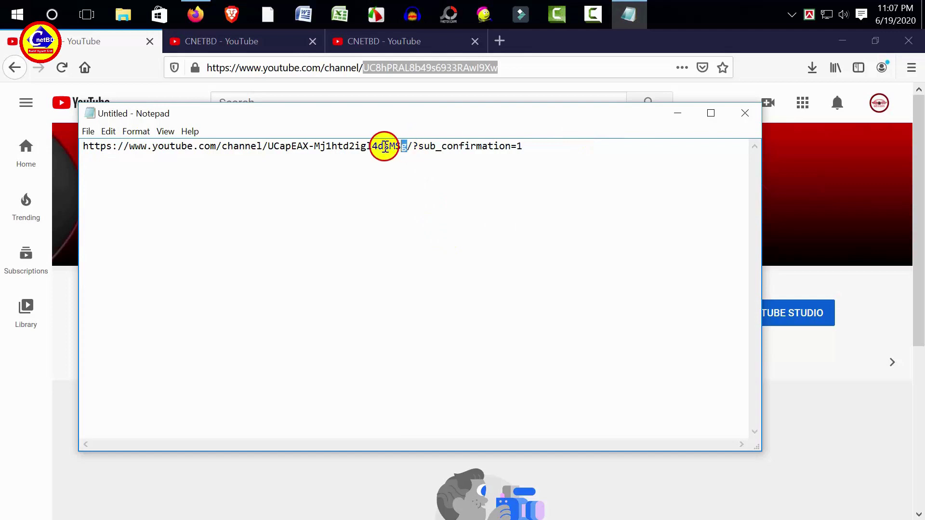
Replace the channel ID in the Notepad subscribe link with the copied one, and copy the complete link ending in /?sub_confirmation=1.
{"action": "right_click", "coordinate": [292, 145]}
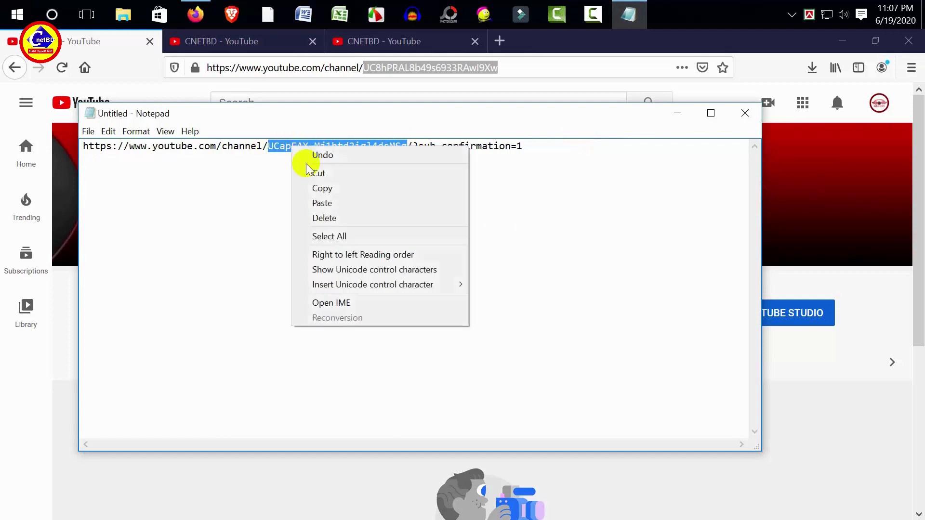
{"action": "left_click", "coordinate": [322, 203]}
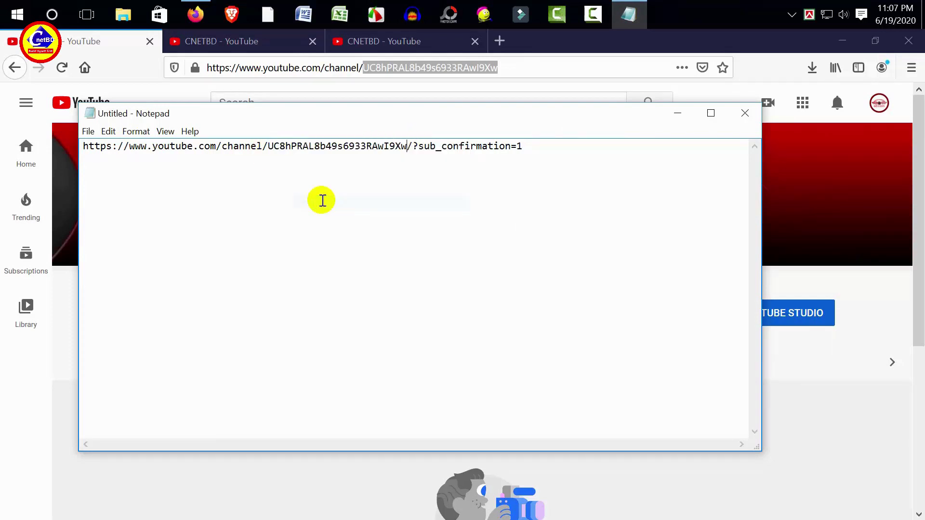
{"action": "left_click_drag", "start_coordinate": [561, 153], "coordinate": [3, 99]}
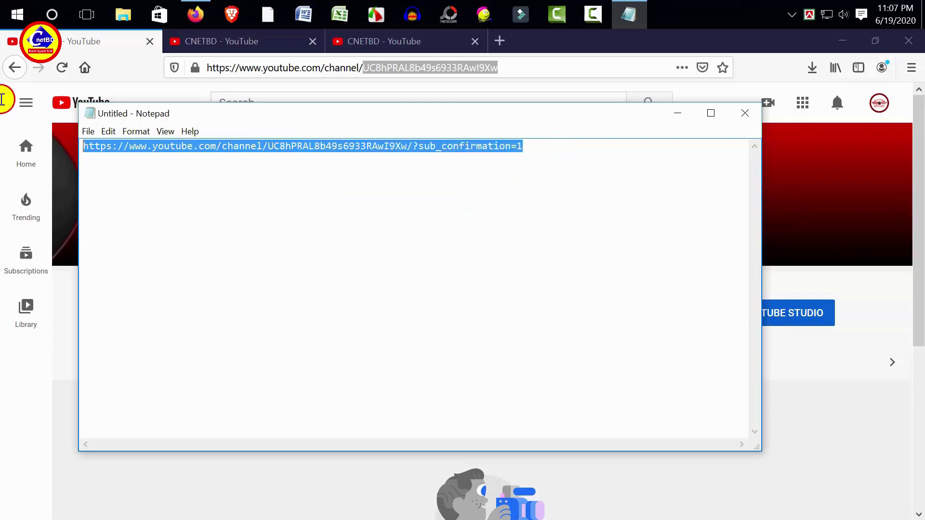
{"action": "right_click", "coordinate": [201, 145]}
{"action": "left_click", "coordinate": [224, 188]}
Switch to Firefox, load the copied subscribe link in the third tab, and cancel the channel subscription confirmation.
{"action": "left_click", "coordinate": [402, 41]}
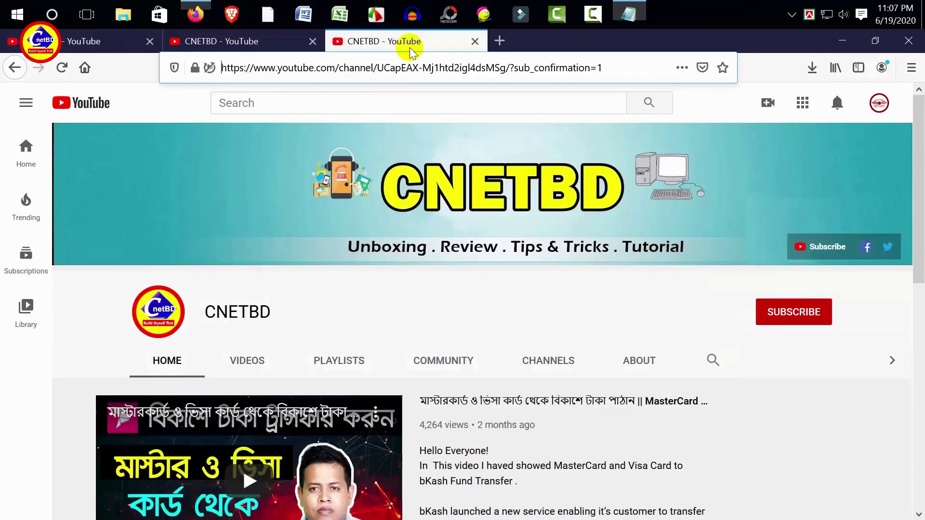
{"action": "right_click", "coordinate": [296, 71]}
{"action": "left_click", "coordinate": [529, 68]}
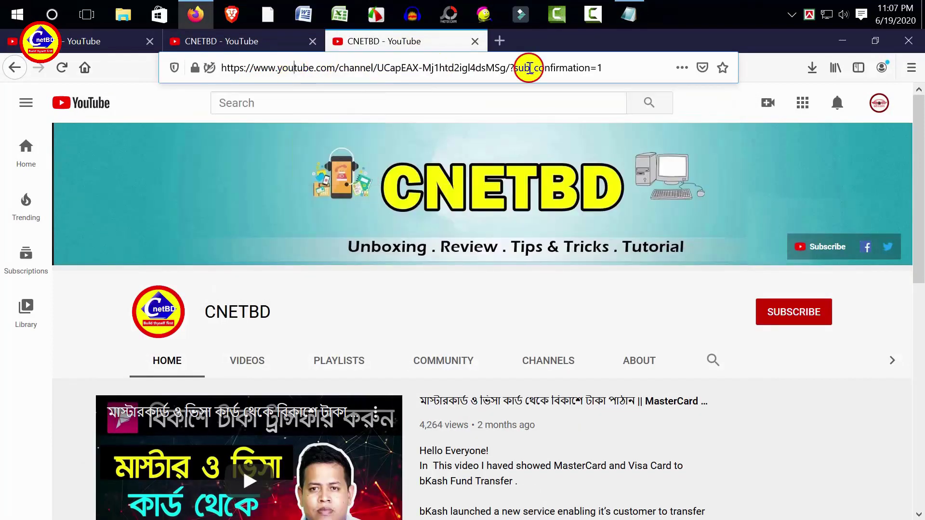
{"action": "left_click", "coordinate": [612, 68]}
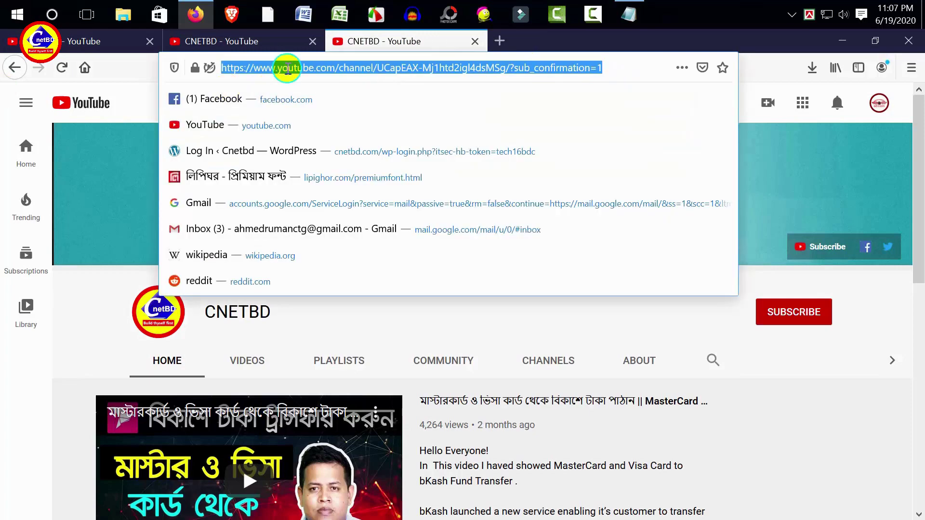
{"action": "right_click", "coordinate": [289, 70]}
{"action": "left_click", "coordinate": [311, 127]}
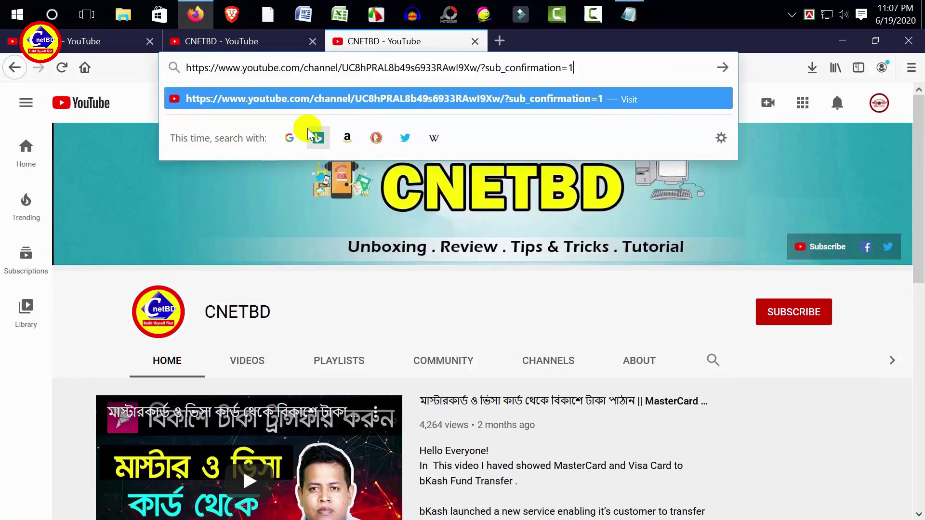
{"action": "key", "text": "Return"}
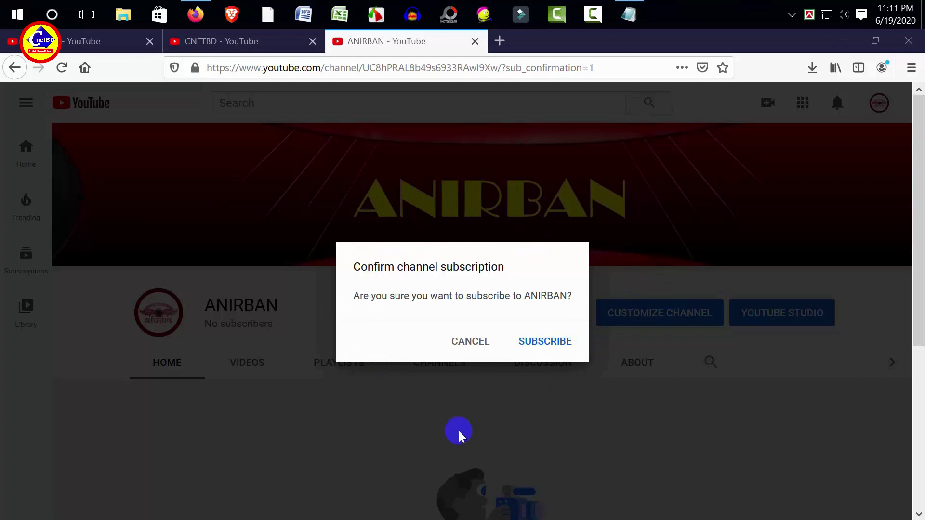
{"action": "left_click", "coordinate": [462, 345]}
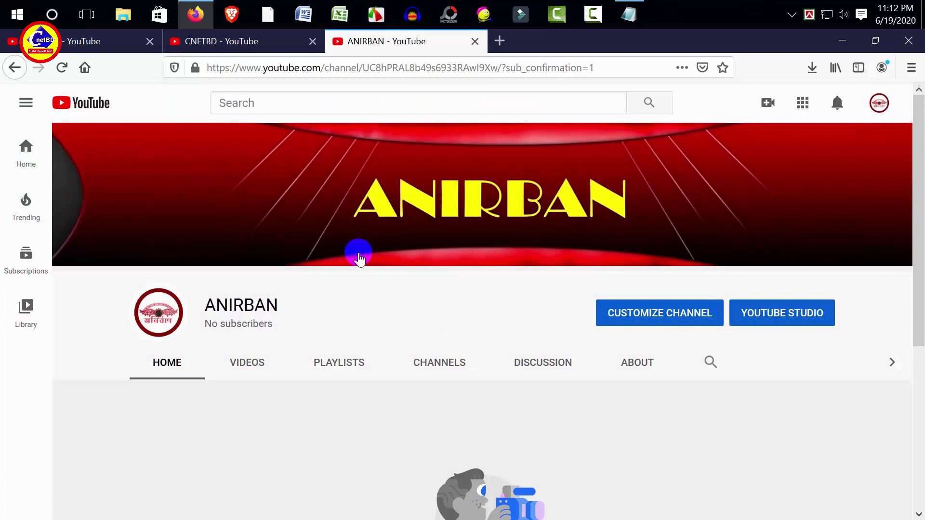
Copy the full ANIRBAN subscribe link from Notepad again and return to the channel page in Firefox.
{"action": "mouse_move", "coordinate": [752, 236]}
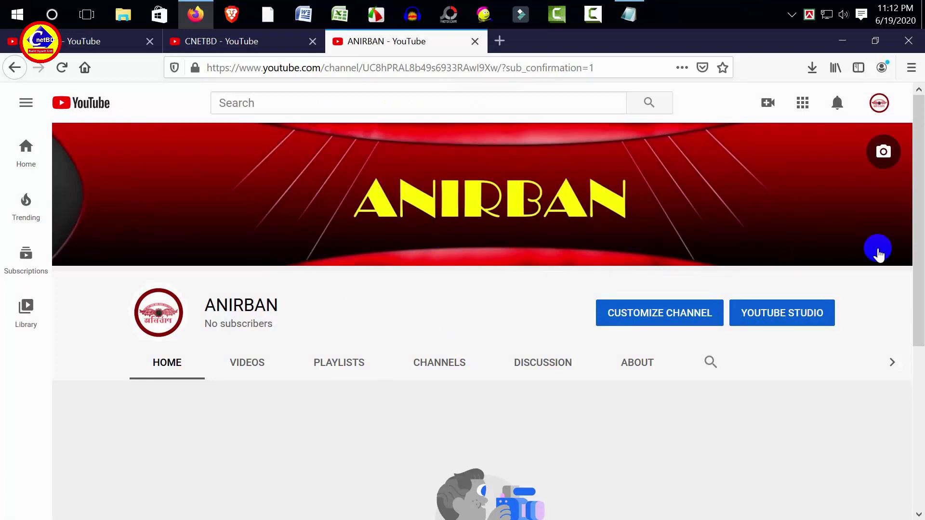
{"action": "left_click", "coordinate": [629, 15]}
{"action": "right_click", "coordinate": [435, 150]}
{"action": "left_click", "coordinate": [471, 189]}
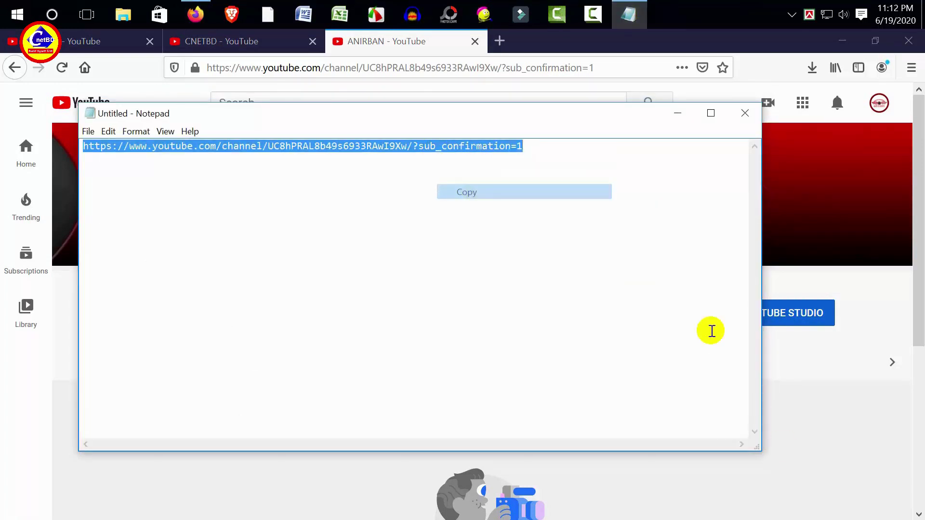
{"action": "left_click", "coordinate": [832, 421]}
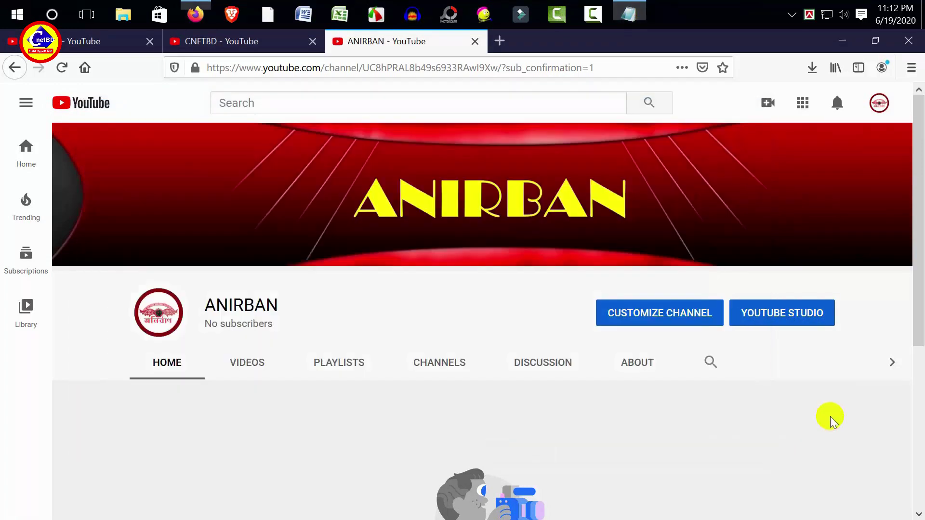
Start customizing the ANIRBAN channel and open its custom links for editing in the About section.
{"action": "left_click", "coordinate": [681, 321]}
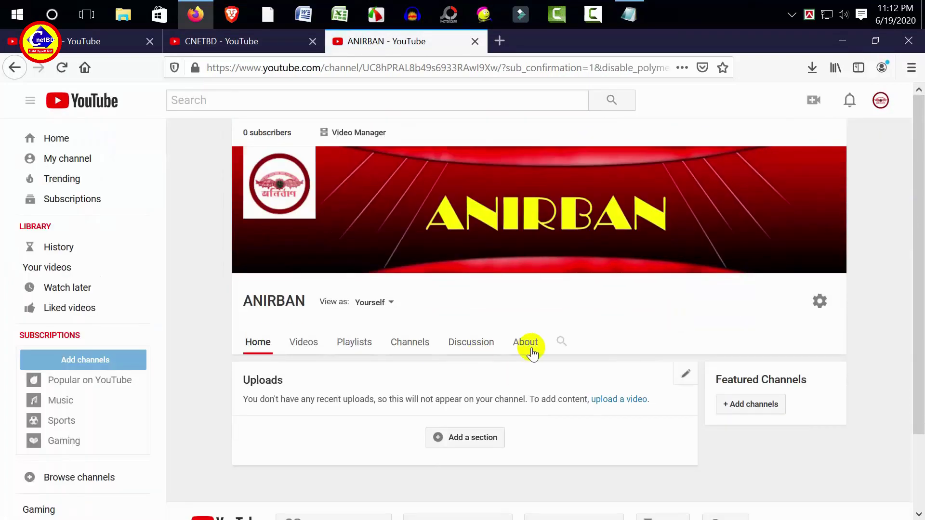
{"action": "left_click", "coordinate": [526, 346]}
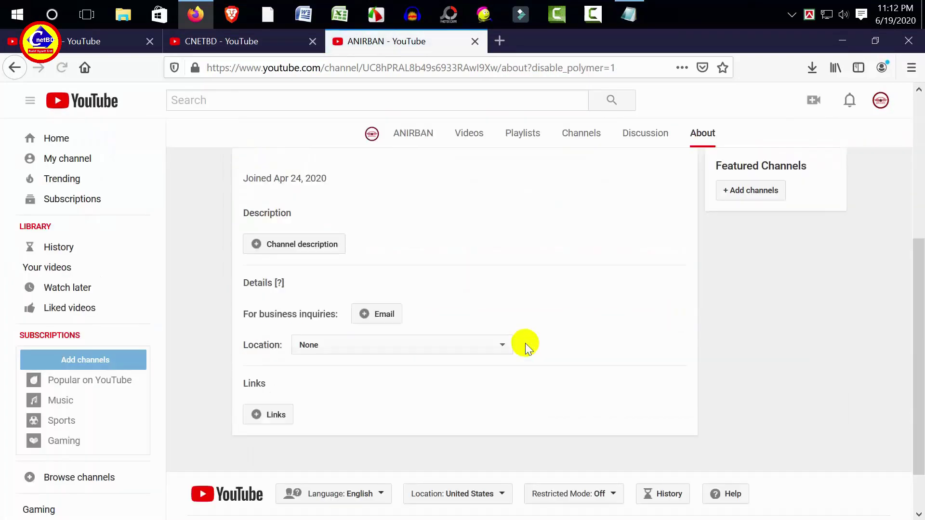
{"action": "scroll", "coordinate": [626, 466], "scroll_direction": "down", "scroll_amount": 2}
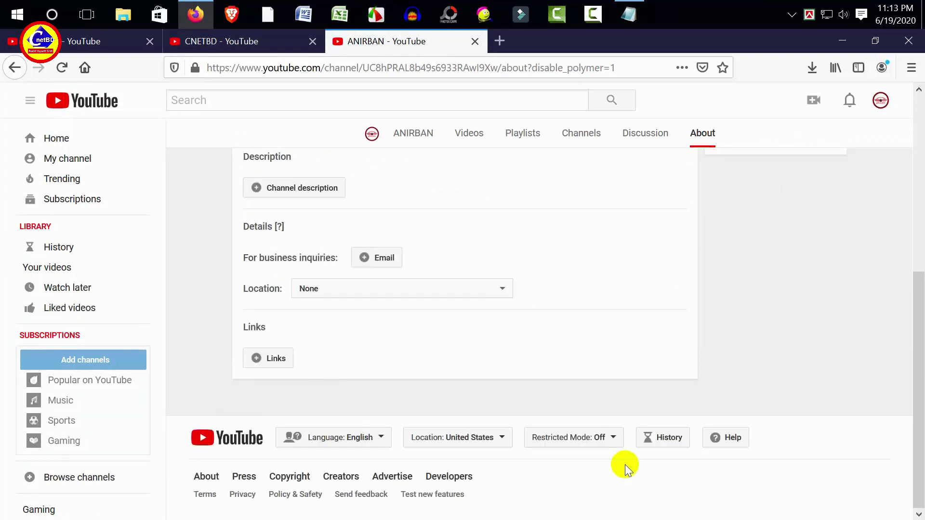
{"action": "left_click", "coordinate": [257, 359]}
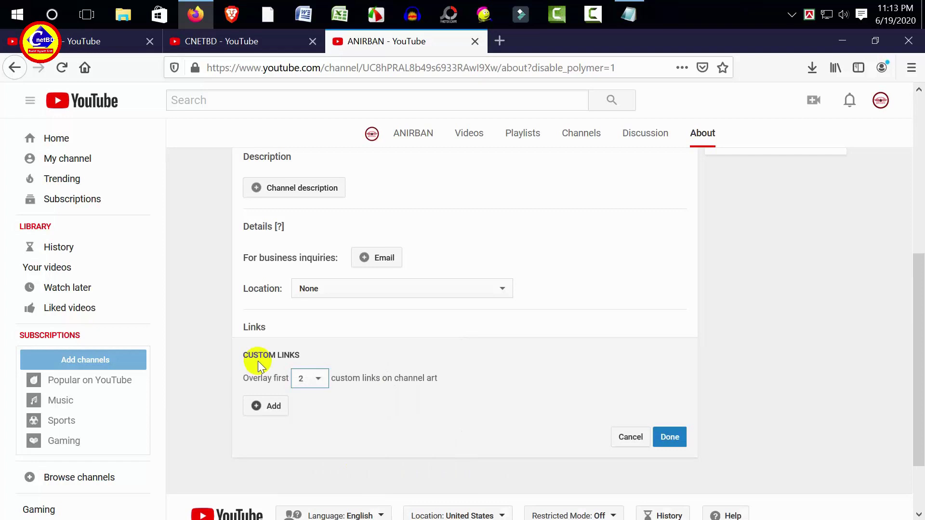
Add a custom link titled "Subscribe" with the copied sub_confirmation link as its URL.
{"action": "left_click", "coordinate": [274, 406]}
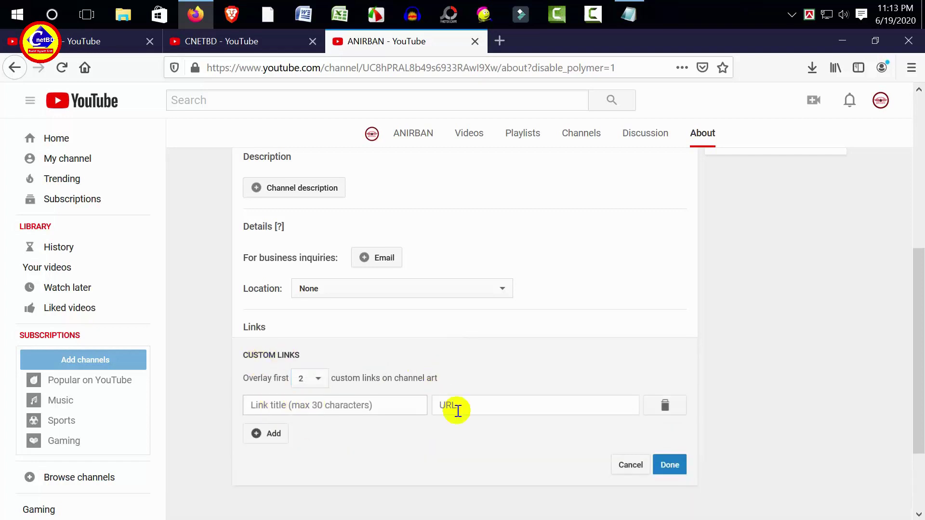
{"action": "right_click", "coordinate": [477, 408]}
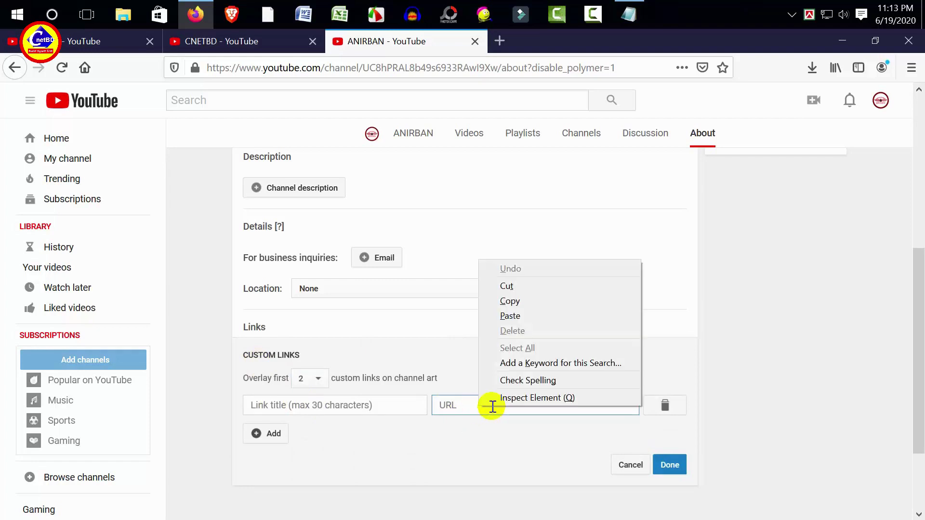
{"action": "left_click", "coordinate": [522, 326]}
{"action": "left_click", "coordinate": [297, 403]}
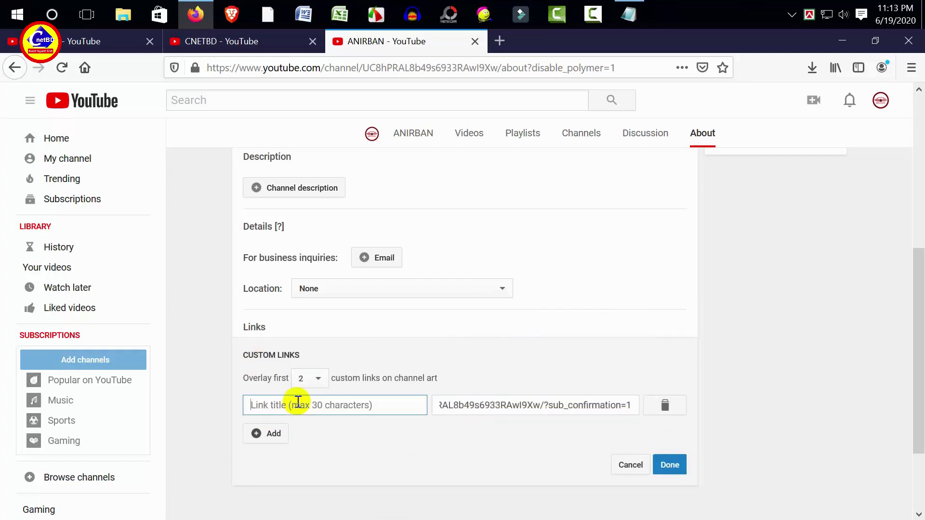
{"action": "type", "text": "Subscribe"}
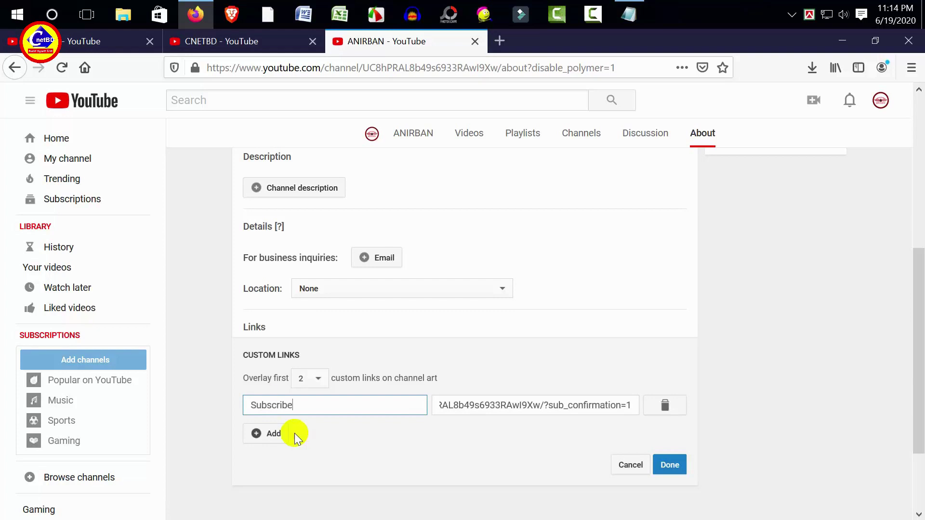
{"action": "left_click", "coordinate": [256, 434]}
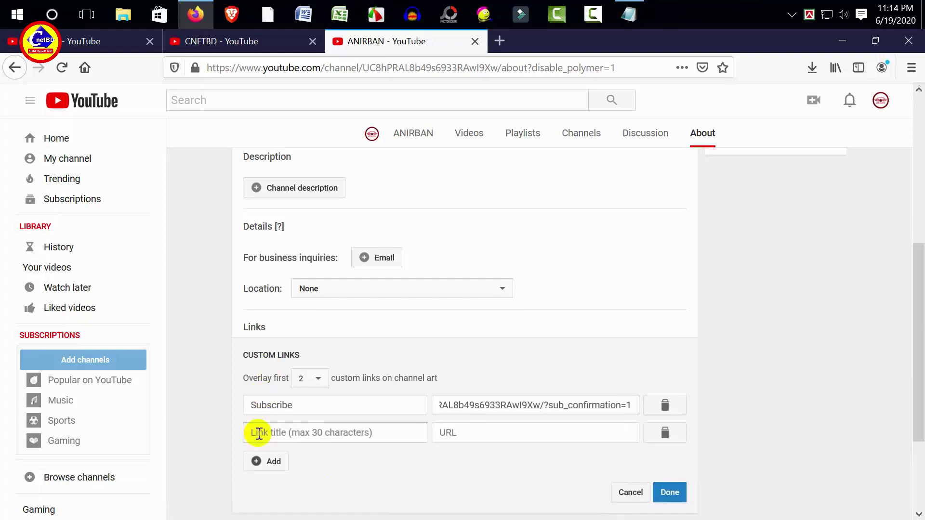
{"action": "left_click", "coordinate": [482, 433]}
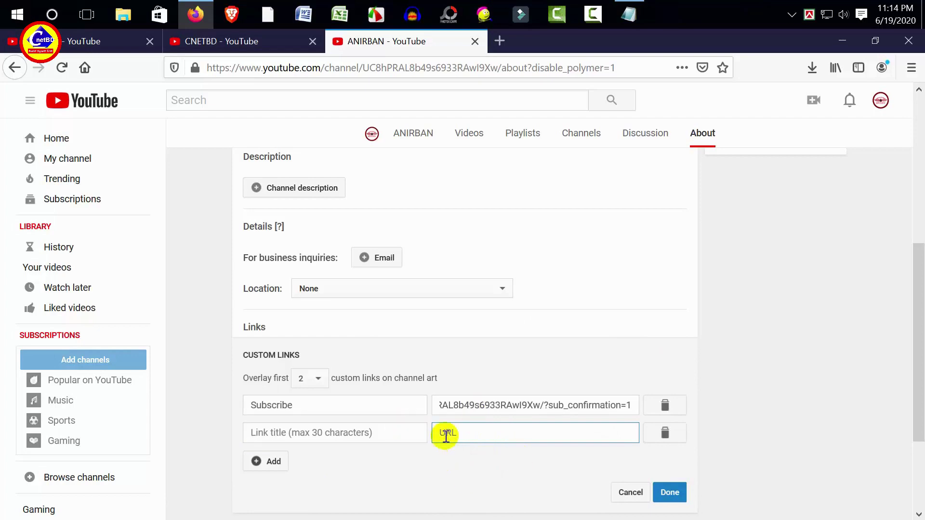
{"action": "left_click", "coordinate": [207, 41]}
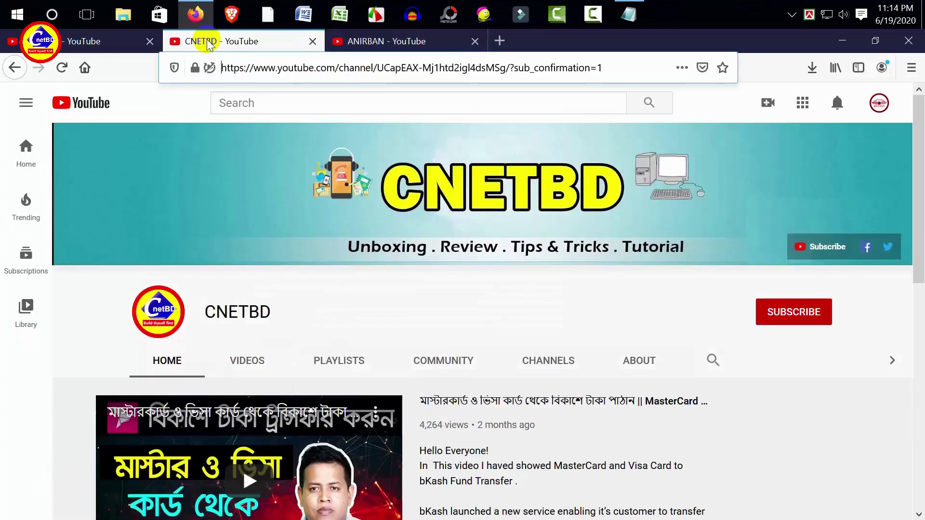
{"action": "left_click", "coordinate": [871, 241]}
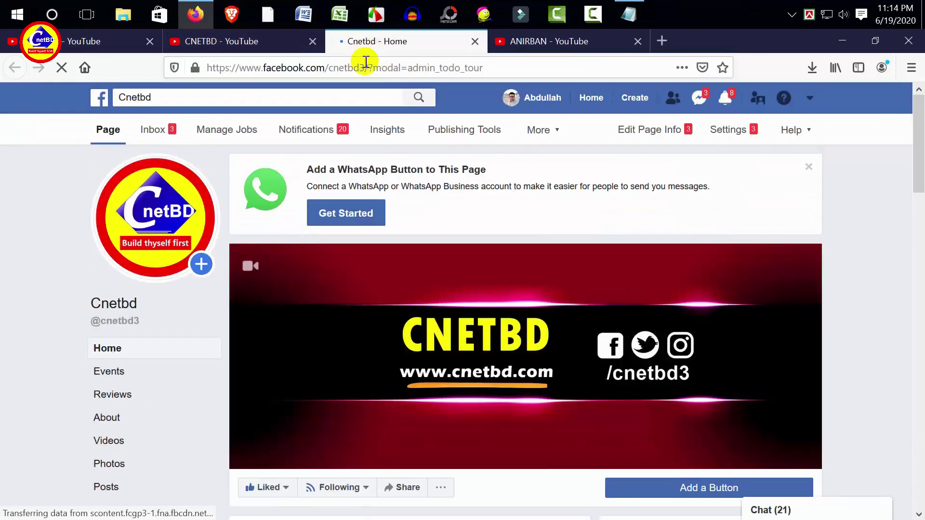
{"action": "left_click_drag", "start_coordinate": [369, 67], "coordinate": [200, 67]}
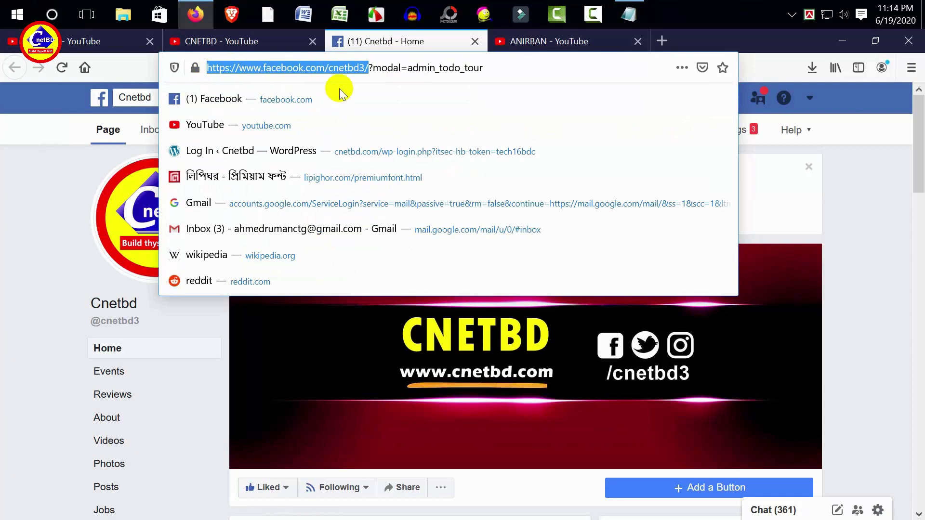
{"action": "right_click", "coordinate": [262, 68]}
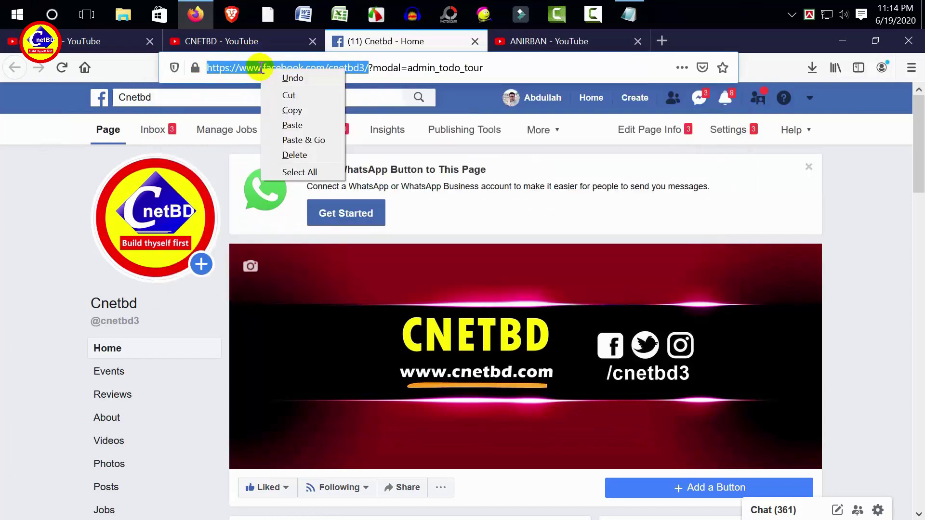
{"action": "left_click", "coordinate": [292, 113]}
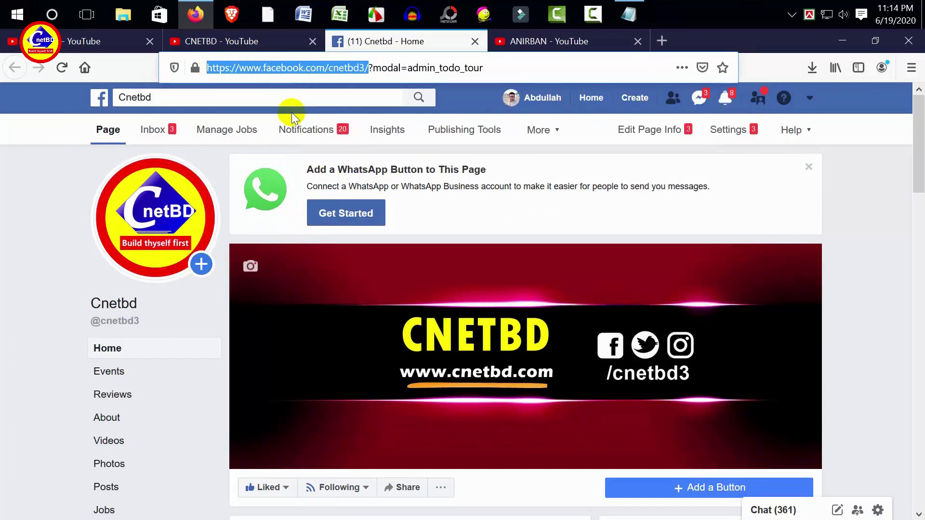
Fill in the second custom link on the ANIRBAN channel with the copied Facebook page URL and the title "Facebook".
{"action": "left_click", "coordinate": [534, 41]}
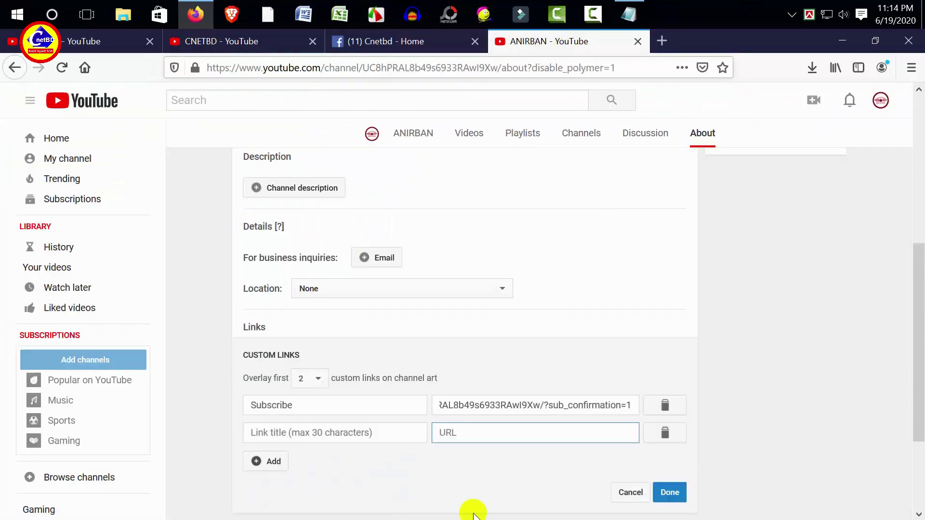
{"action": "right_click", "coordinate": [449, 433]}
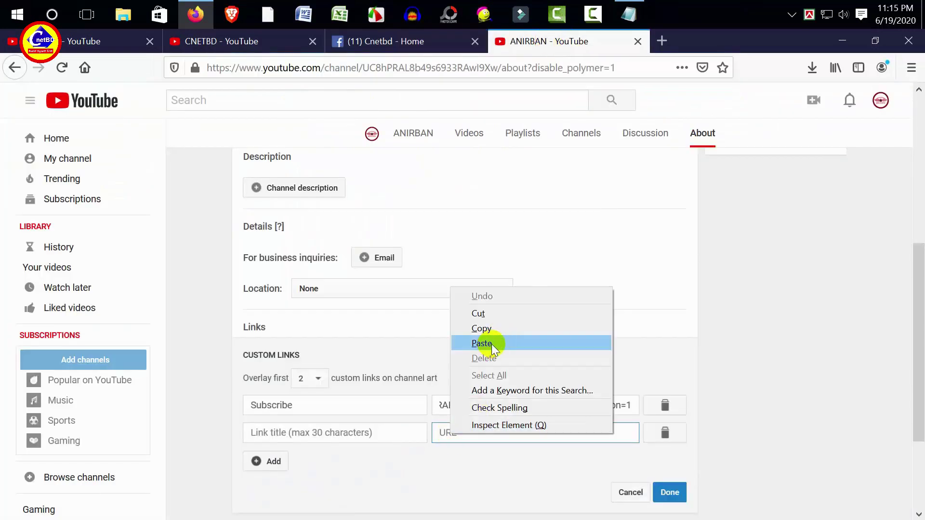
{"action": "left_click", "coordinate": [482, 343]}
{"action": "left_click", "coordinate": [332, 433]}
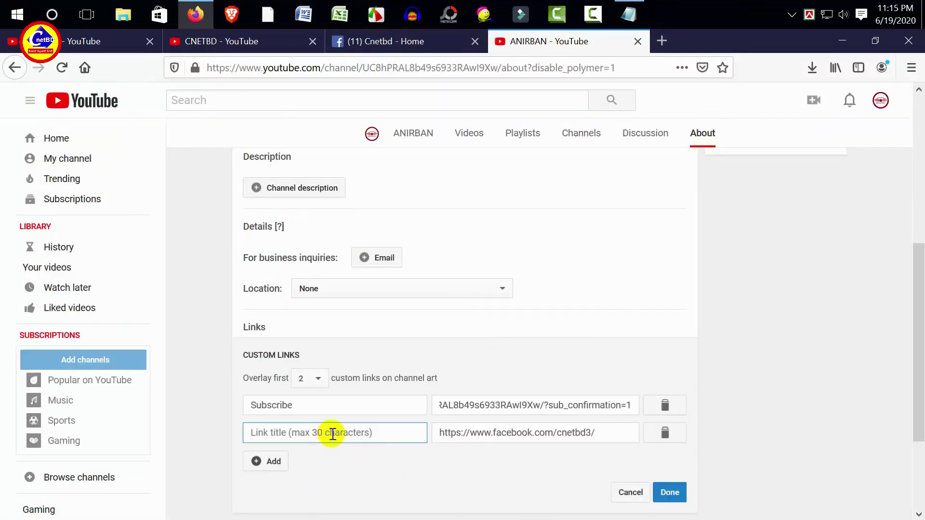
{"action": "type", "text": "Facebook"}
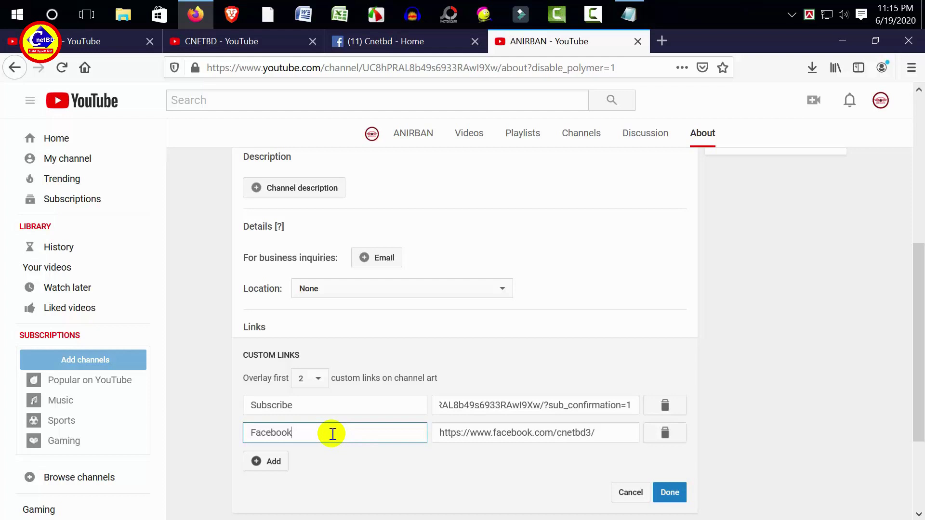
{"action": "left_click", "coordinate": [268, 463]}
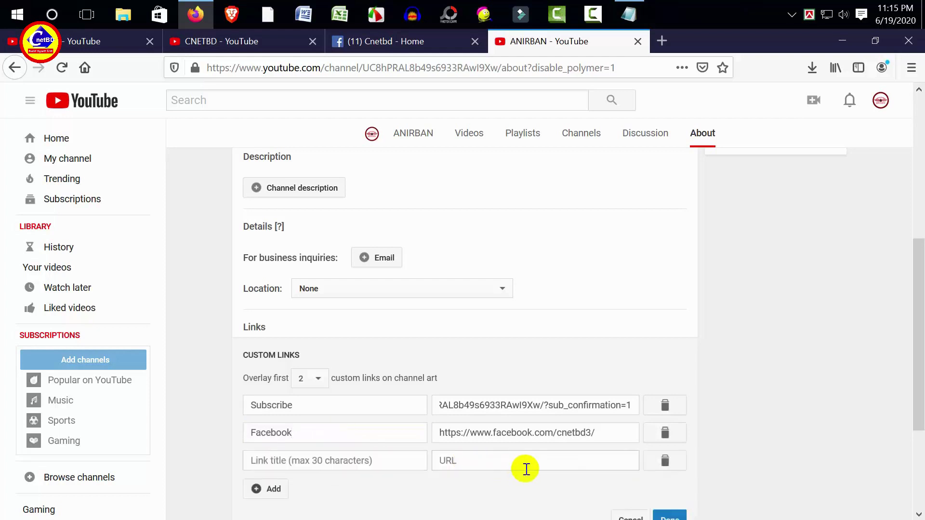
{"action": "left_click", "coordinate": [268, 489]}
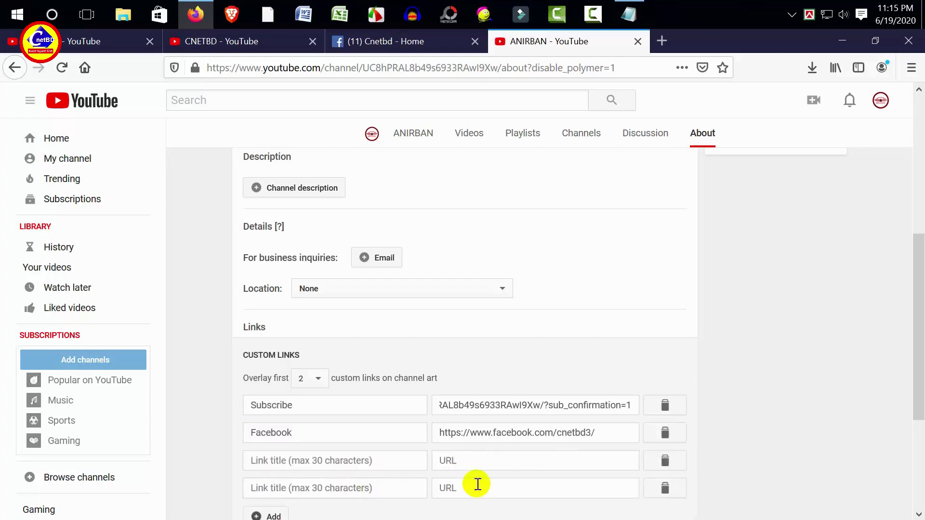
{"action": "left_click", "coordinate": [665, 484]}
{"action": "left_click", "coordinate": [663, 458]}
Save the Subscribe and Facebook custom links for the channel.
{"action": "scroll", "coordinate": [641, 391], "scroll_direction": "down", "scroll_amount": 3}
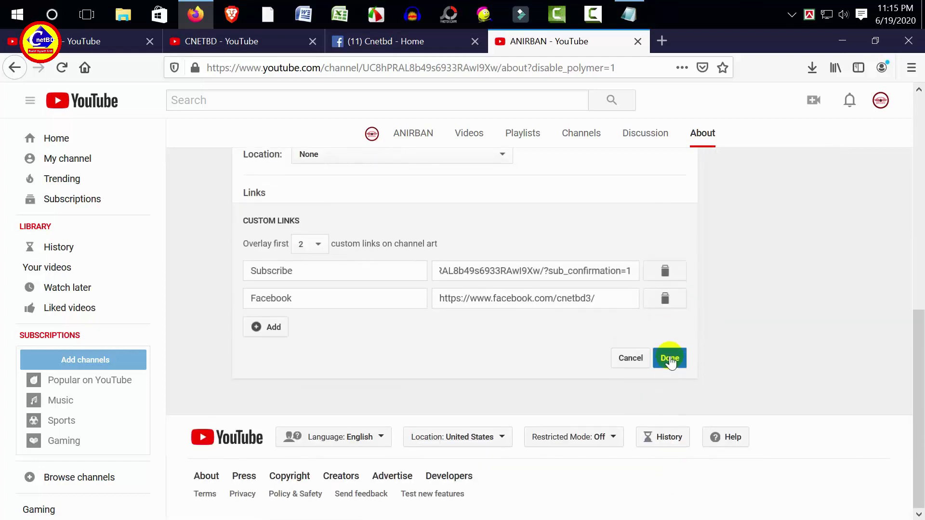
{"action": "left_click", "coordinate": [670, 359]}
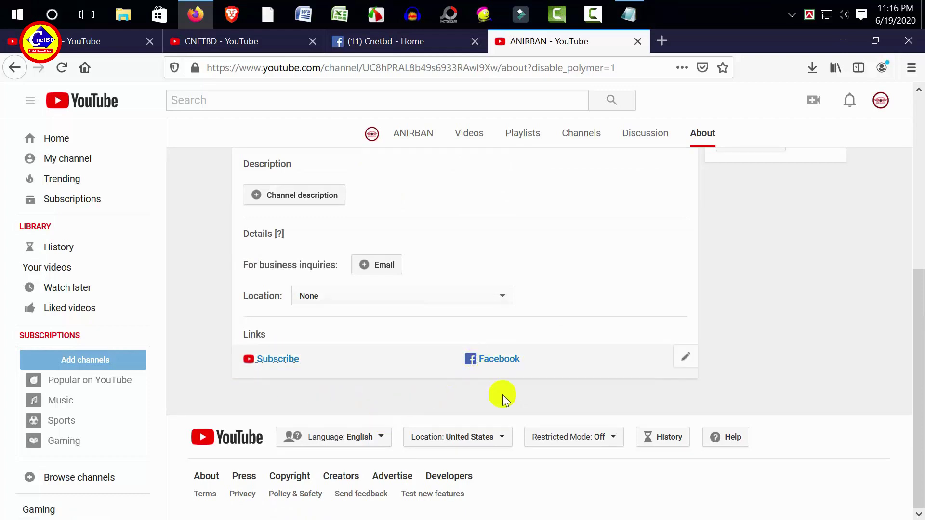
{"action": "scroll", "coordinate": [499, 393], "scroll_direction": "up", "scroll_amount": 5}
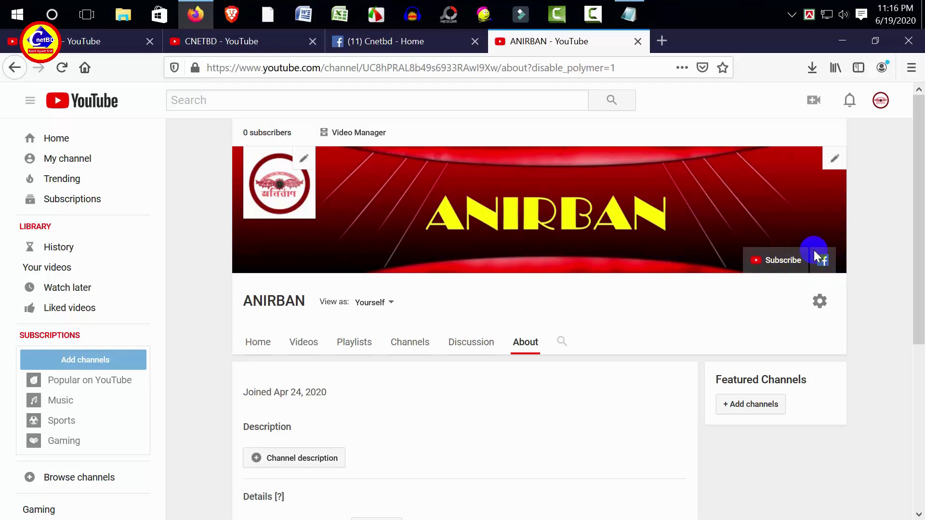
{"action": "left_click", "coordinate": [798, 278]}
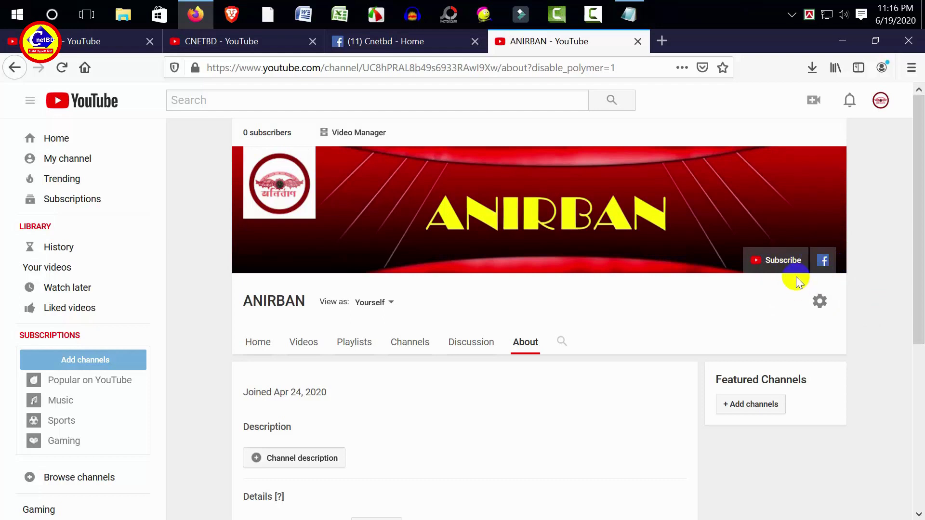
{"action": "left_click", "coordinate": [721, 252]}
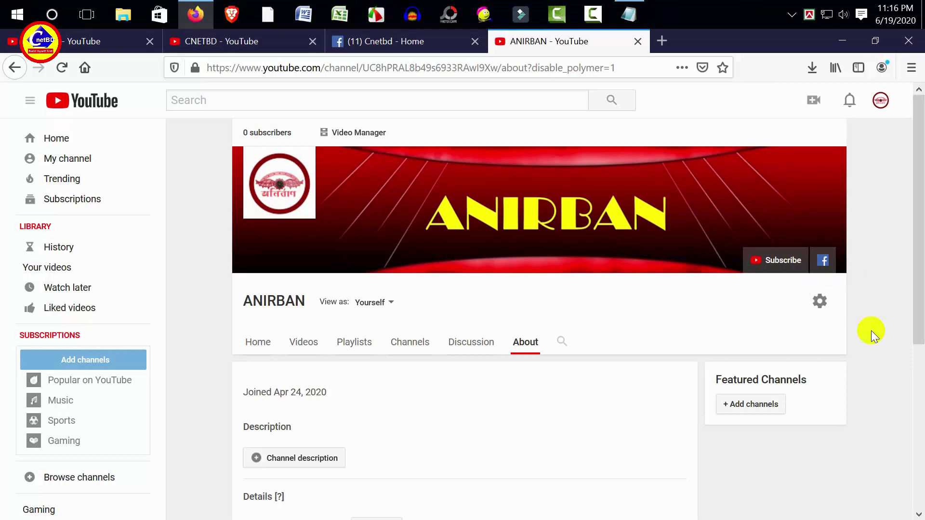
Open the country location setting offered for monetization in the ANIRBAN channel's status and features.
{"action": "left_click", "coordinate": [881, 101]}
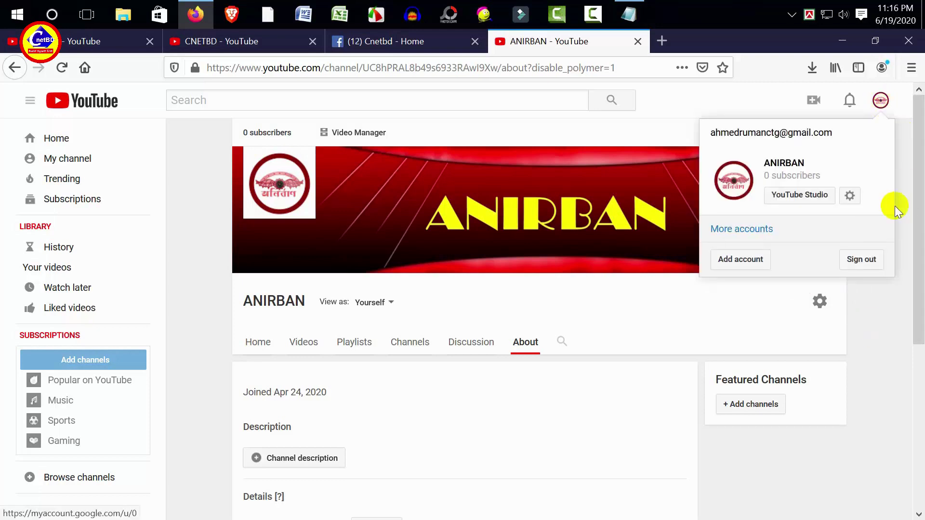
{"action": "left_click", "coordinate": [859, 204]}
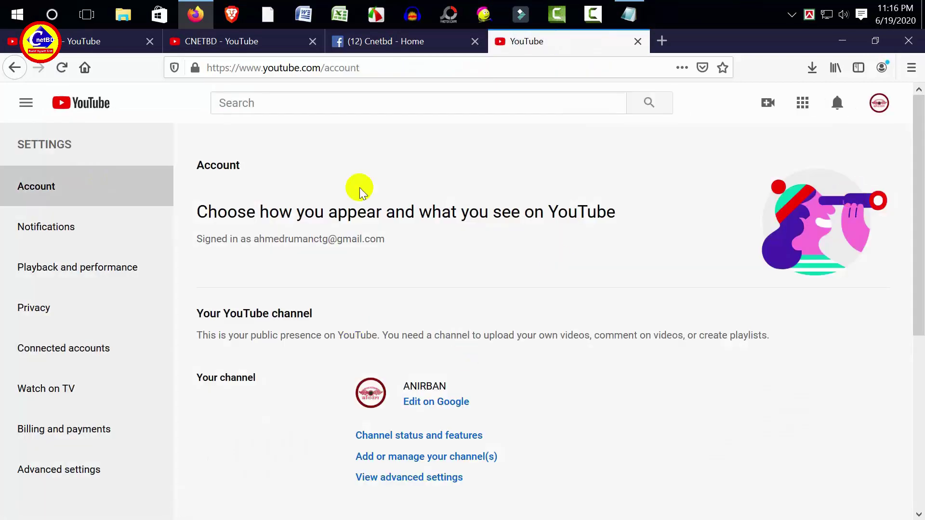
{"action": "scroll", "coordinate": [330, 332], "scroll_direction": "down", "scroll_amount": 3}
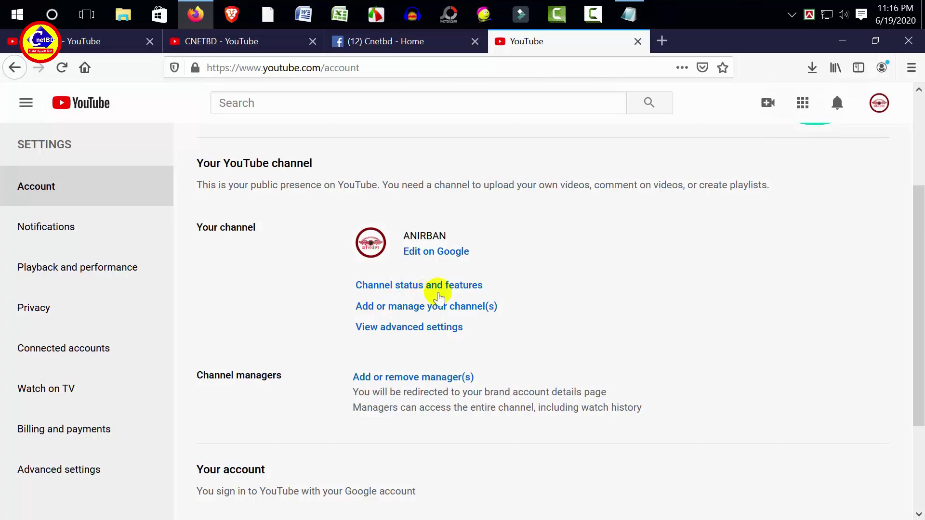
{"action": "left_click", "coordinate": [465, 293]}
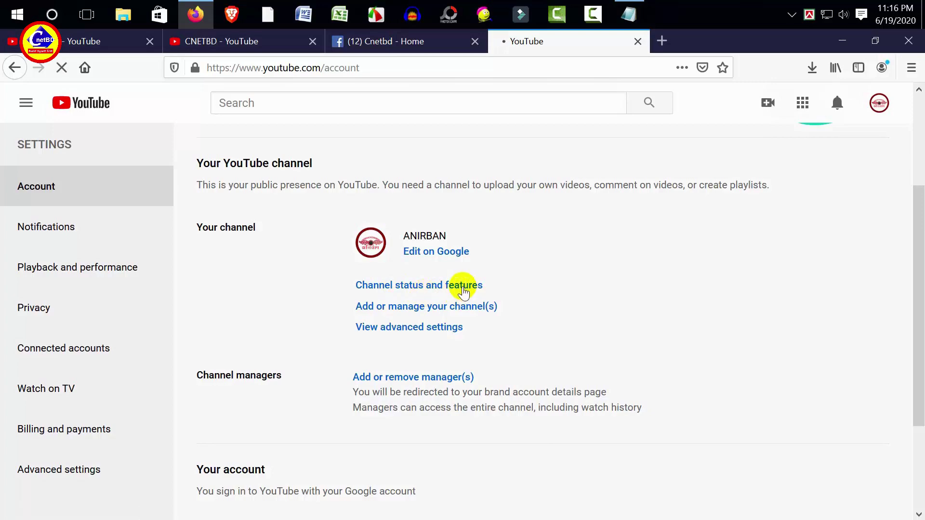
{"action": "scroll", "coordinate": [461, 286], "scroll_direction": "down", "scroll_amount": 5}
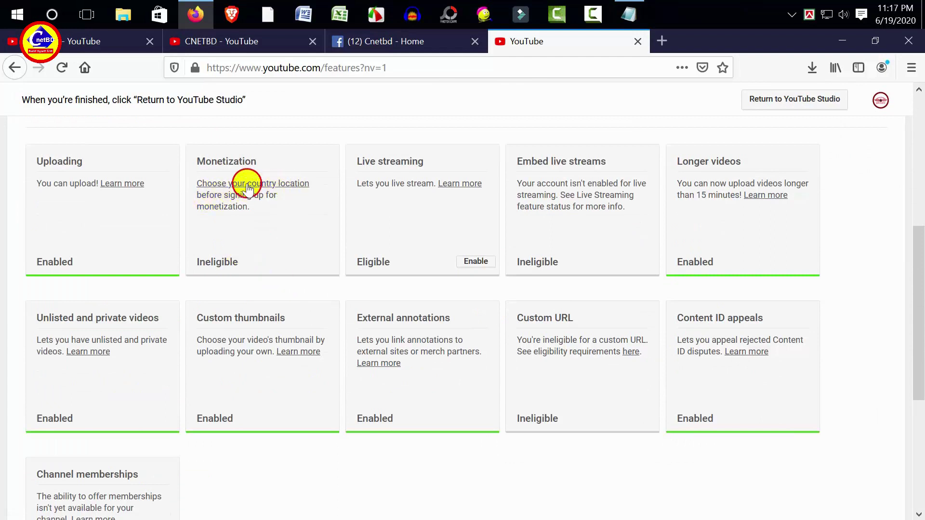
{"action": "left_click", "coordinate": [247, 188]}
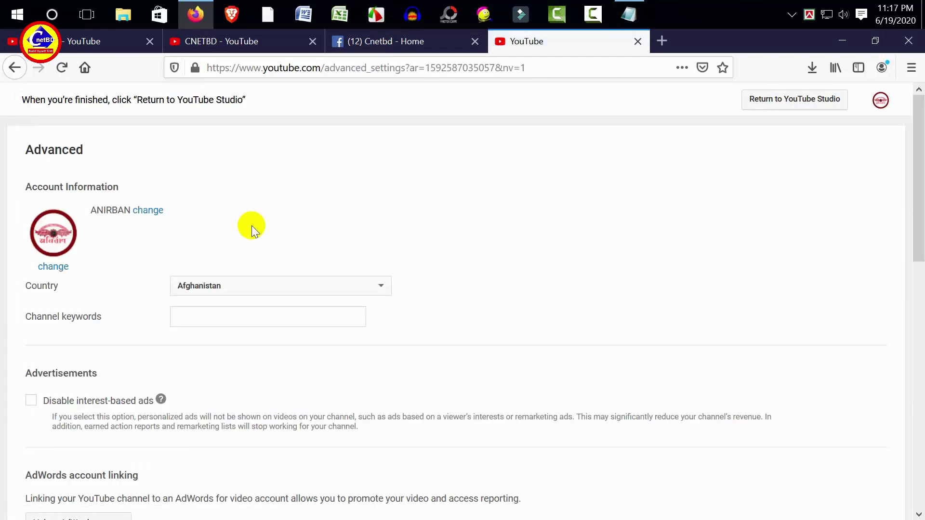
Set the channel's country to India in the advanced account information.
{"action": "left_click", "coordinate": [201, 289]}
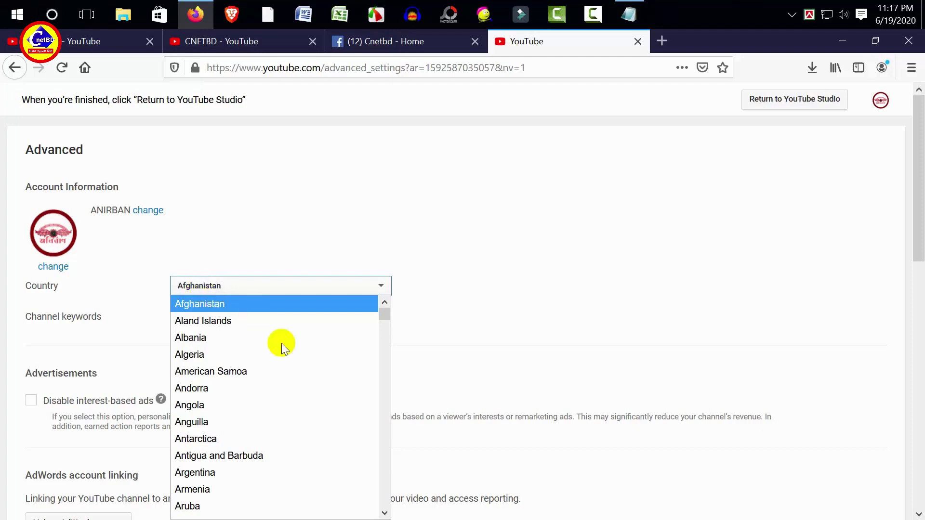
{"action": "scroll", "coordinate": [282, 343], "scroll_direction": "down", "scroll_amount": 20}
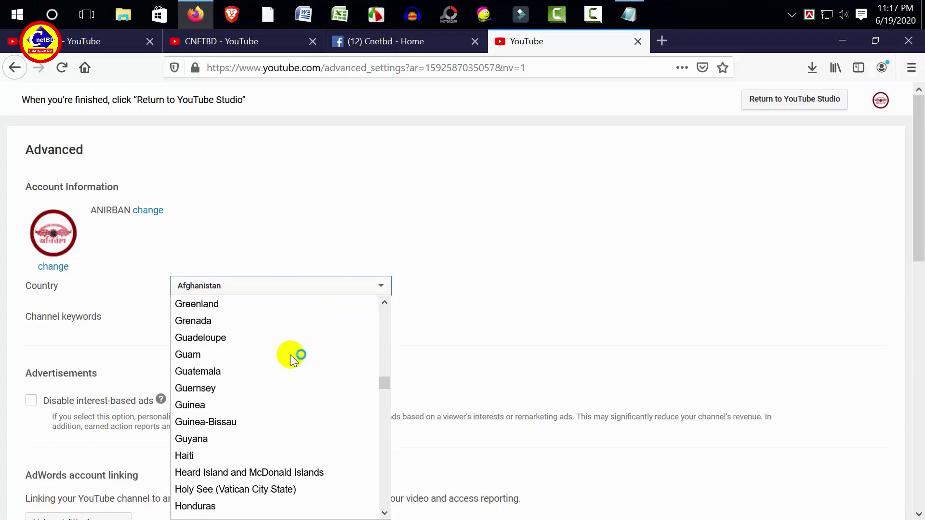
{"action": "scroll", "coordinate": [291, 359], "scroll_direction": "down", "scroll_amount": 6}
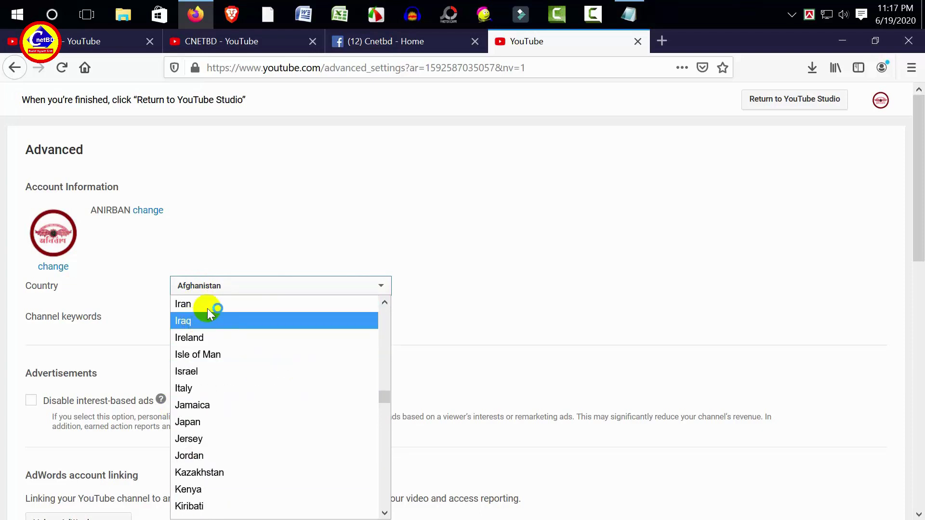
{"action": "scroll", "coordinate": [207, 311], "scroll_direction": "up", "scroll_amount": 1}
{"action": "left_click", "coordinate": [215, 321]}
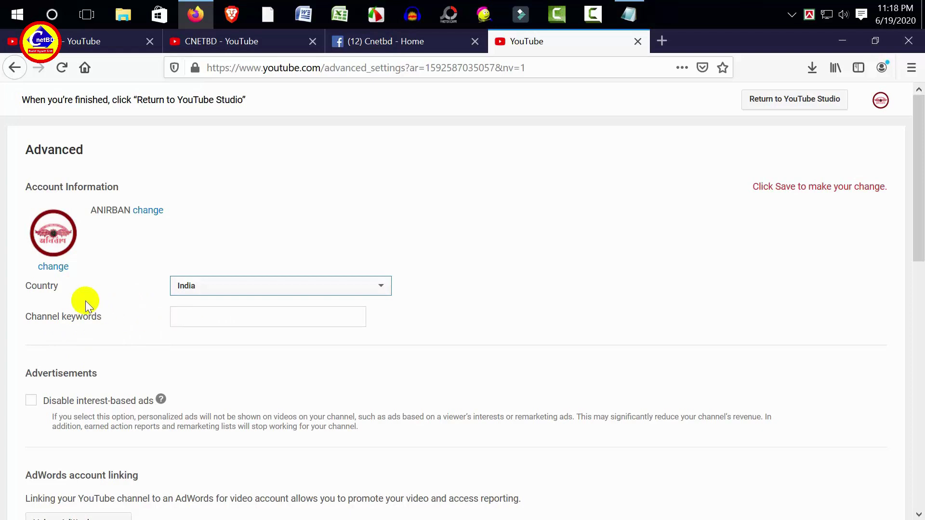
Enter 'anirban' 'anirbaaan' as the channel keywords, each in single quotes.
{"action": "left_click", "coordinate": [200, 313]}
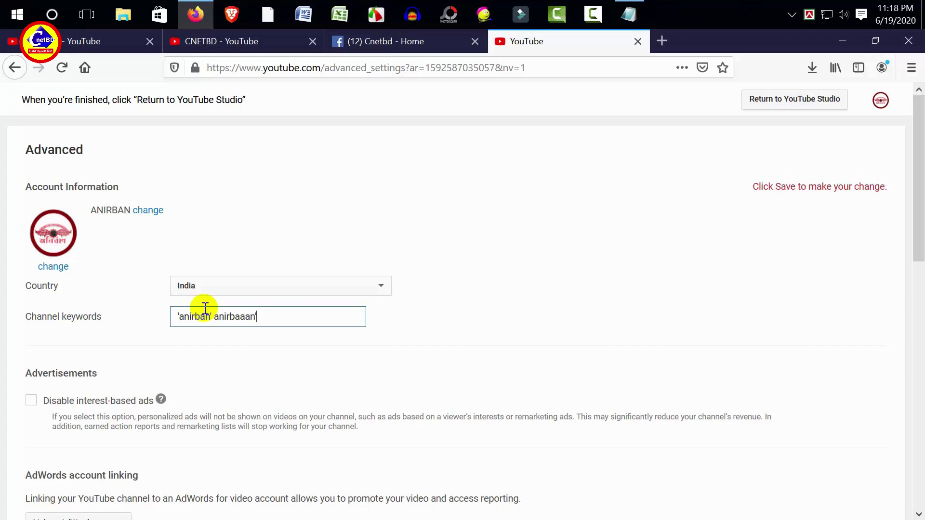
{"action": "left_click", "coordinate": [214, 317]}
{"action": "type", "text": "'"}
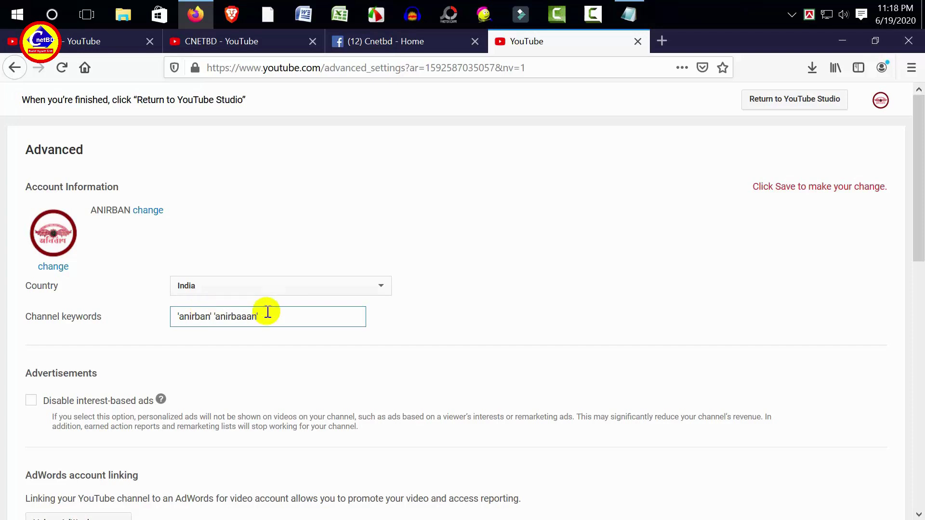
{"action": "triple_click", "coordinate": [170, 314]}
{"action": "left_click", "coordinate": [213, 317]}
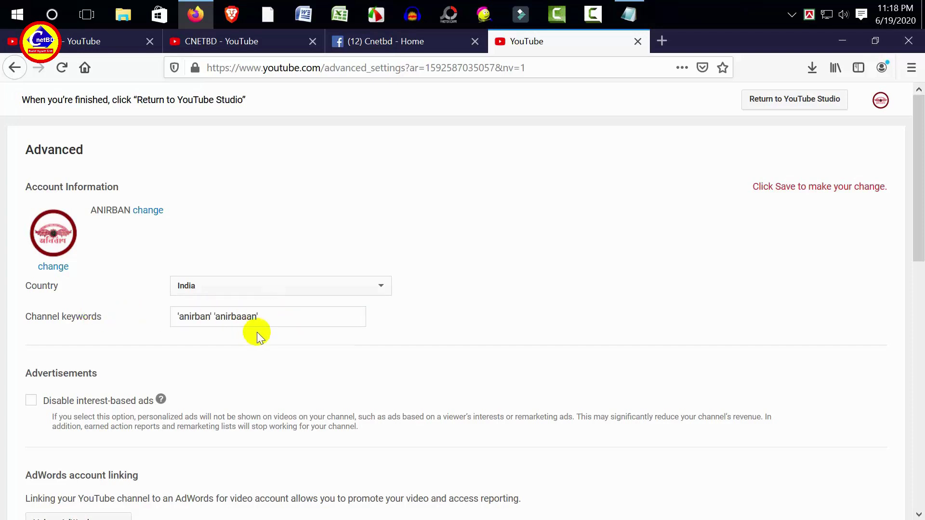
Choose not to display the number of people subscribed to the channel and save the advanced settings.
{"action": "scroll", "coordinate": [283, 316], "scroll_direction": "down", "scroll_amount": 5}
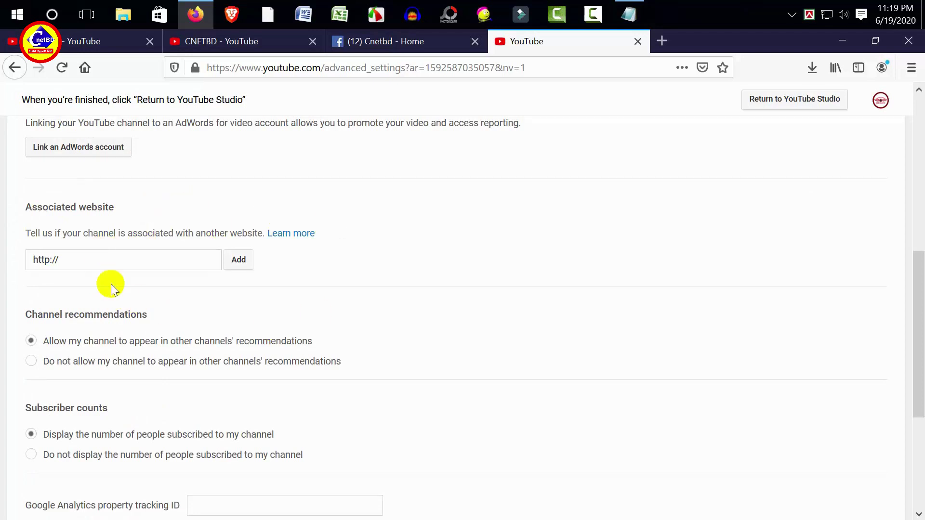
{"action": "scroll", "coordinate": [213, 303], "scroll_direction": "down", "scroll_amount": 5}
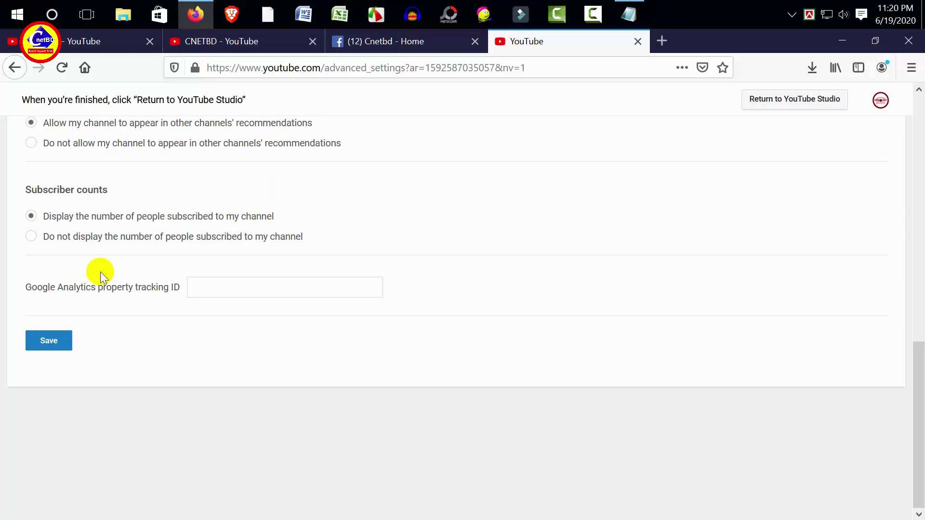
{"action": "left_click", "coordinate": [30, 236]}
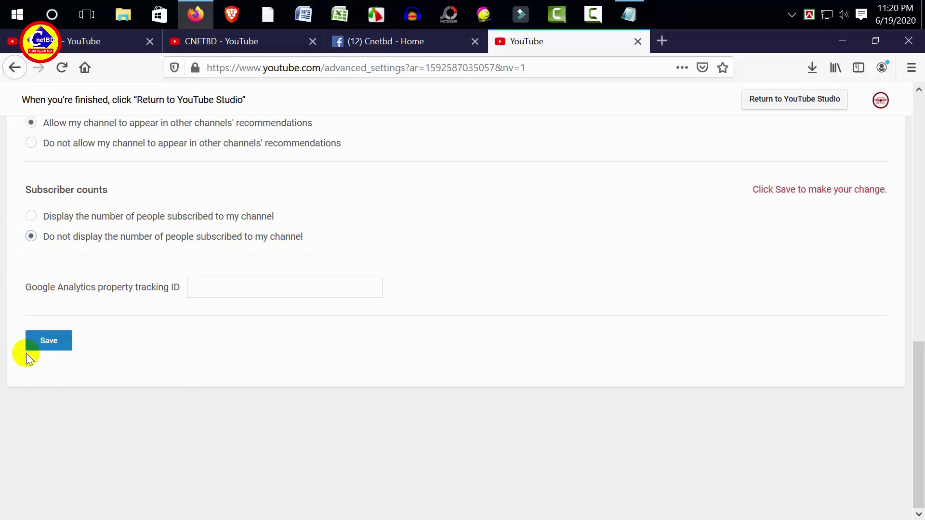
{"action": "left_click", "coordinate": [49, 349]}
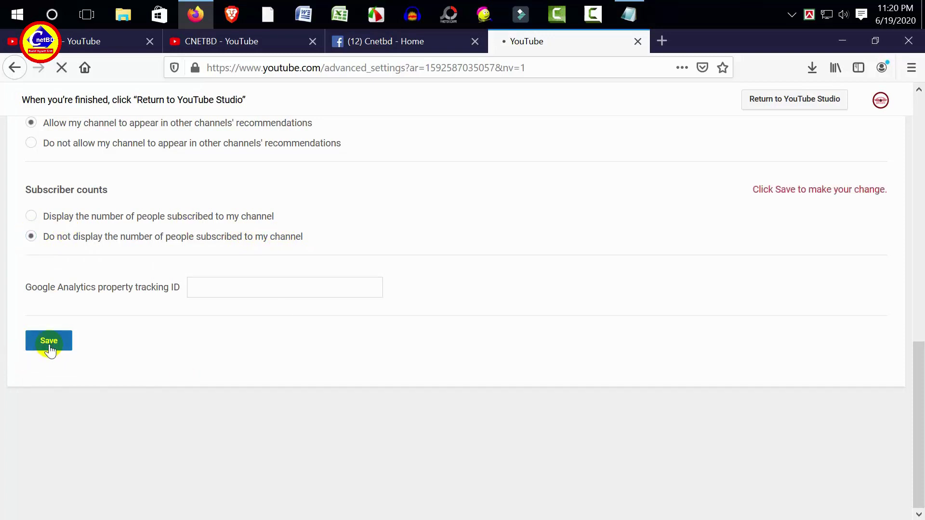
{"action": "scroll", "coordinate": [91, 336], "scroll_direction": "down", "scroll_amount": 4}
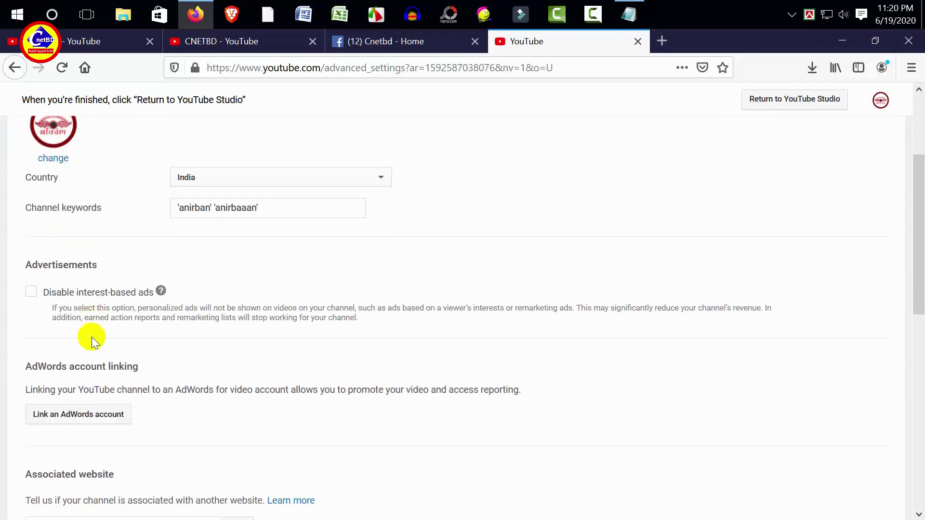
{"action": "scroll", "coordinate": [93, 337], "scroll_direction": "down", "scroll_amount": 4}
{"action": "scroll", "coordinate": [94, 340], "scroll_direction": "down", "scroll_amount": 2}
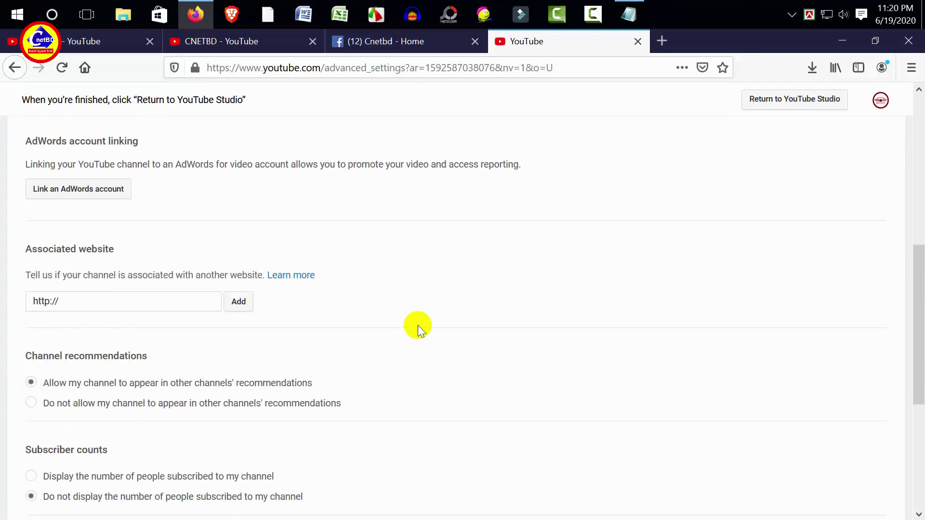
{"action": "scroll", "coordinate": [419, 330], "scroll_direction": "down", "scroll_amount": 5}
{"action": "scroll", "coordinate": [420, 330], "scroll_direction": "up", "scroll_amount": 15}
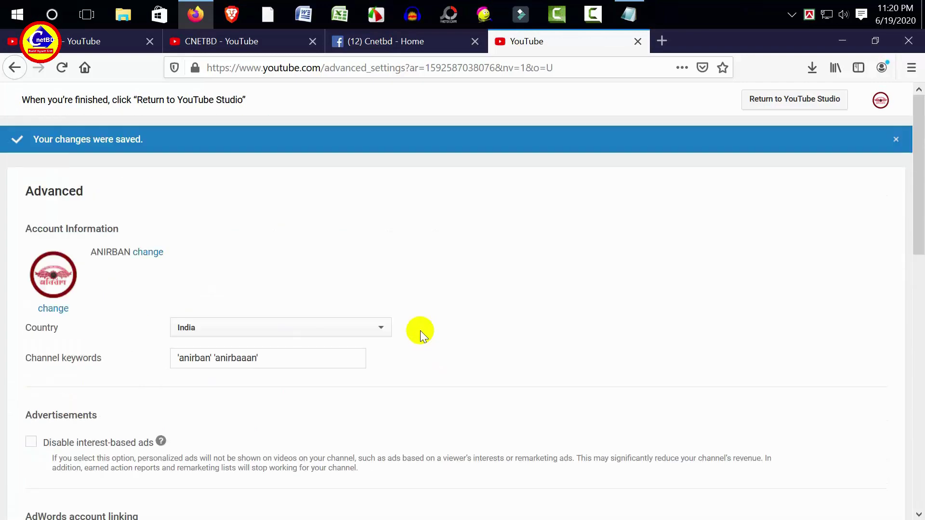
Switch to YouTube Studio and open the branding options in the channel settings.
{"action": "left_click", "coordinate": [879, 101]}
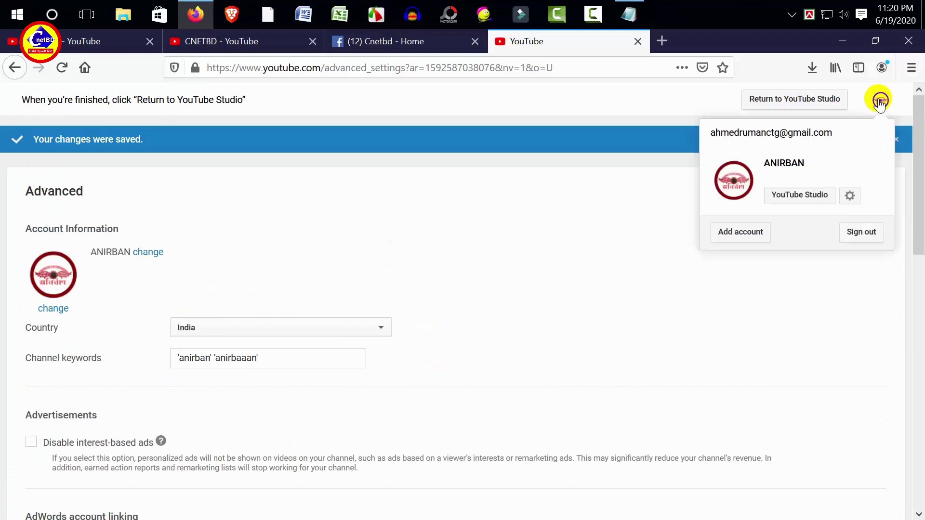
{"action": "left_click", "coordinate": [812, 199]}
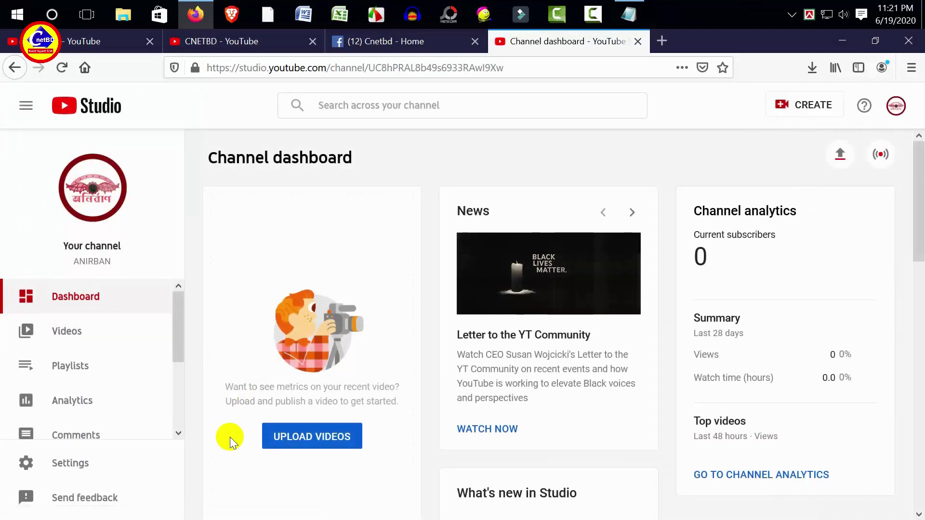
{"action": "left_click", "coordinate": [72, 464]}
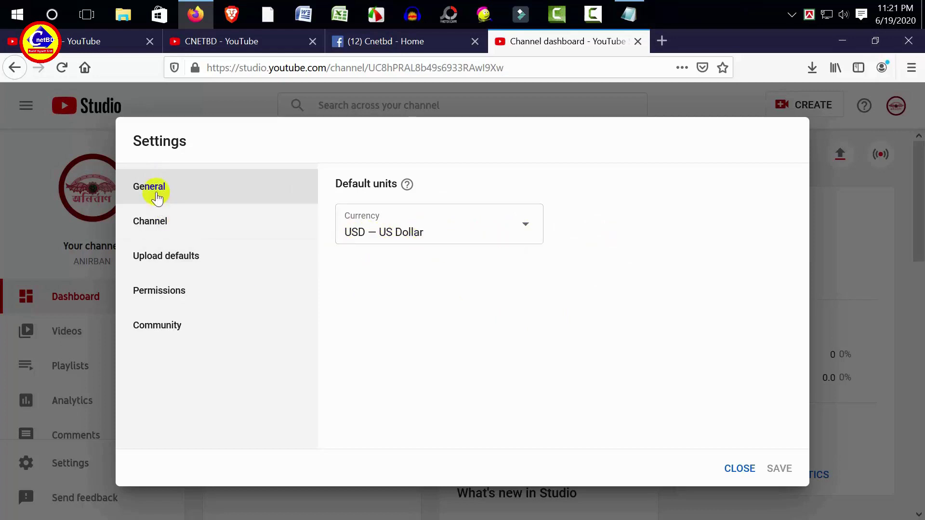
{"action": "left_click", "coordinate": [156, 223]}
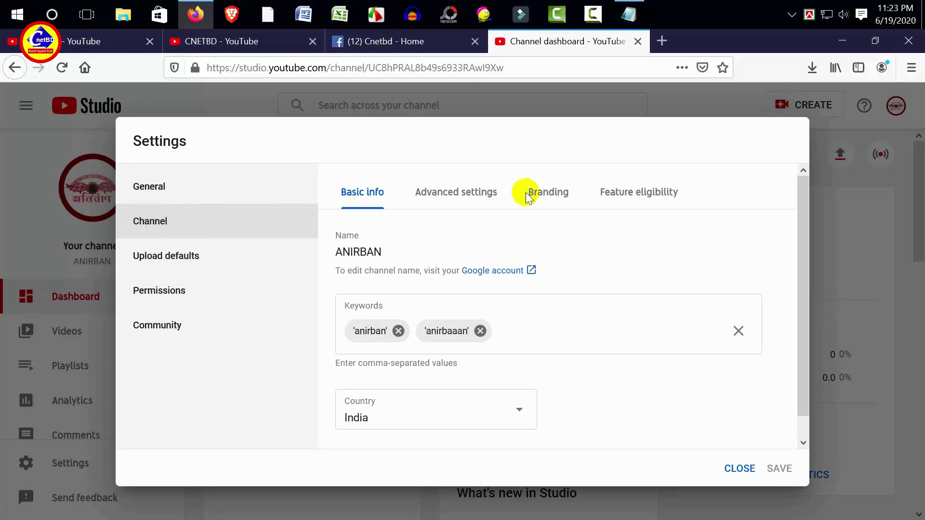
{"action": "left_click", "coordinate": [552, 197]}
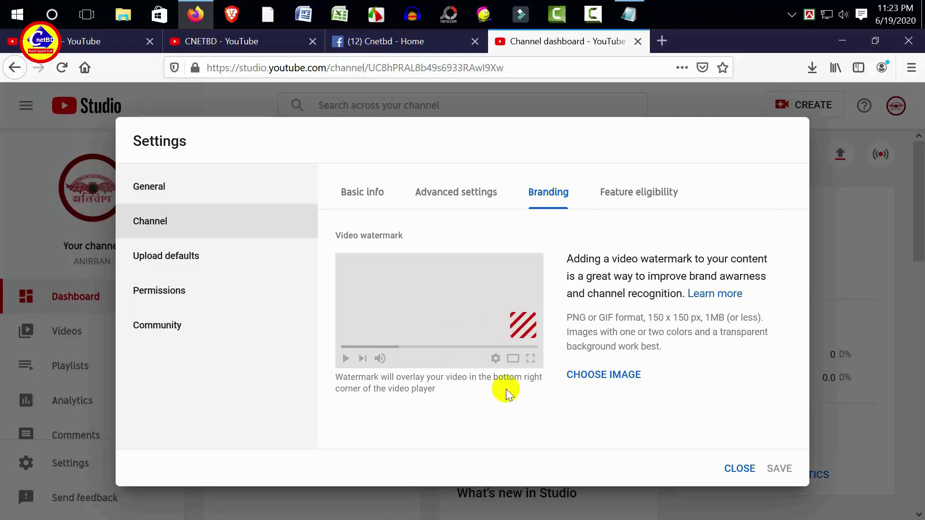
Add anirban-logo.png from the Desktop as the channel's video watermark.
{"action": "left_click", "coordinate": [604, 376]}
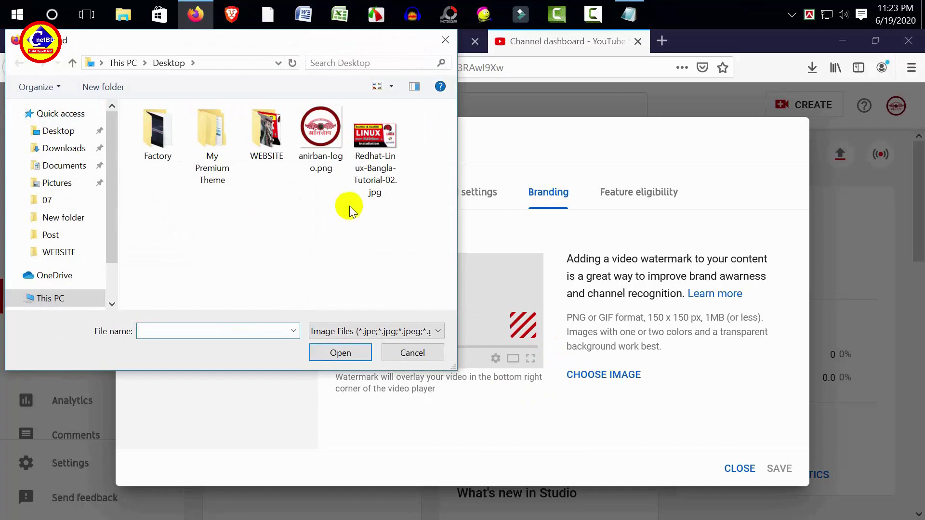
{"action": "left_click", "coordinate": [318, 134]}
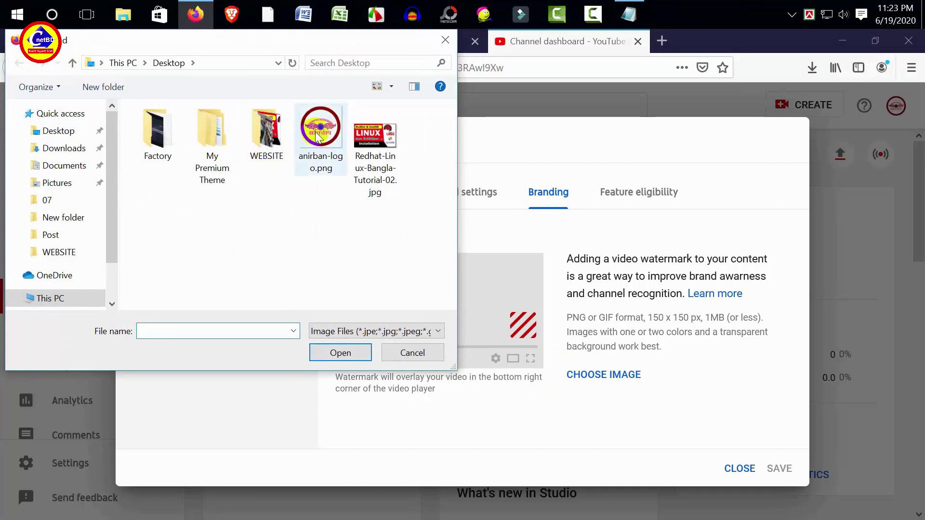
{"action": "left_click", "coordinate": [341, 351]}
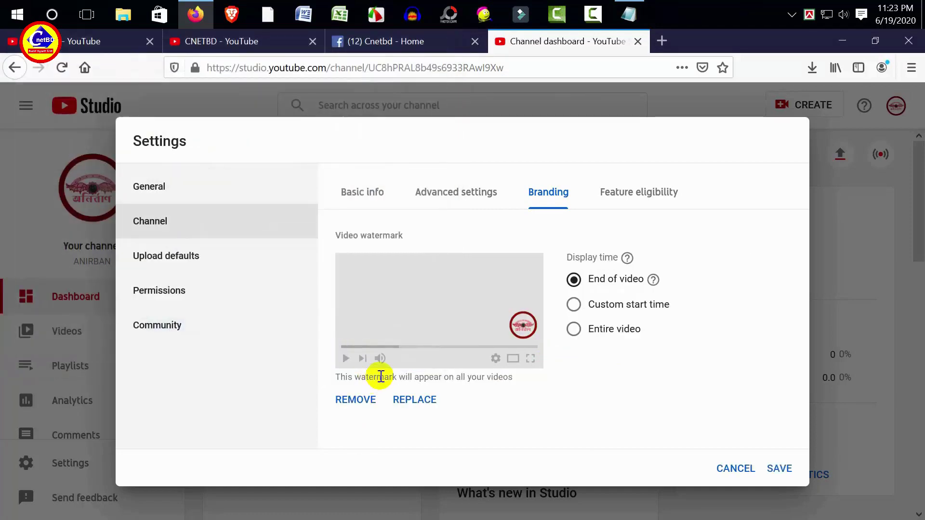
Set the watermark's display time to Entire video after trying the custom start time option.
{"action": "left_click_drag", "start_coordinate": [583, 254], "coordinate": [719, 378]}
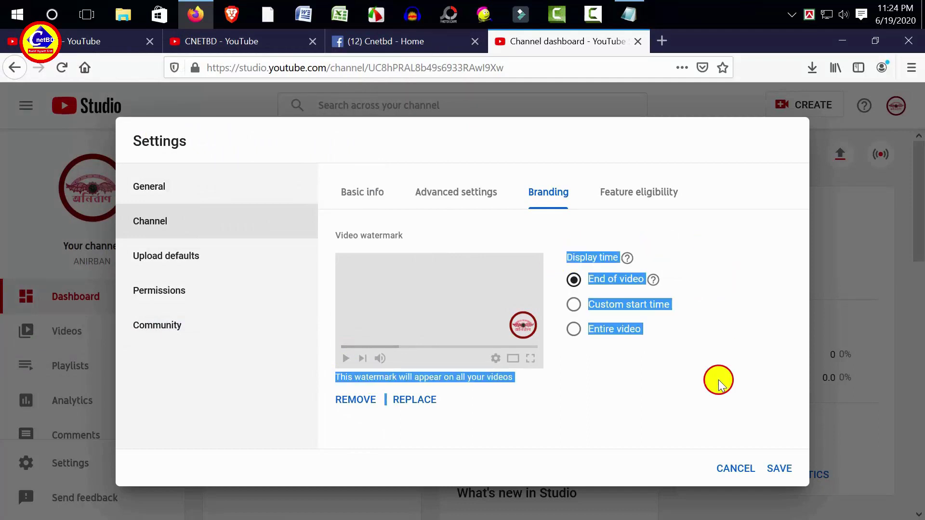
{"action": "left_click", "coordinate": [722, 353]}
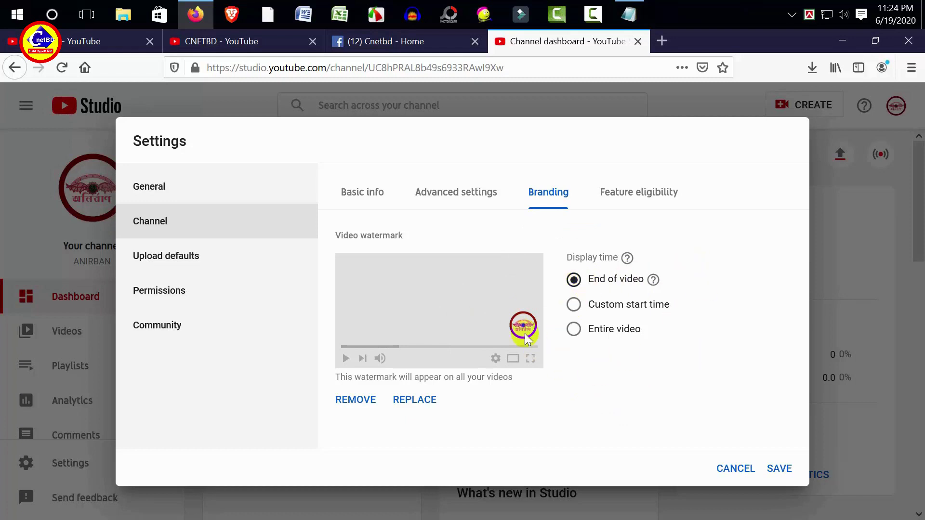
{"action": "left_click", "coordinate": [573, 304]}
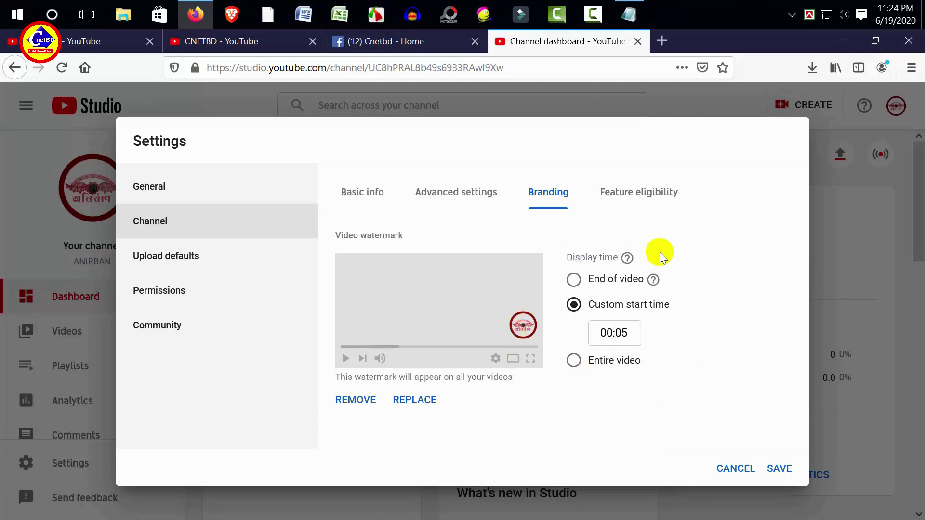
{"action": "left_click", "coordinate": [573, 359]}
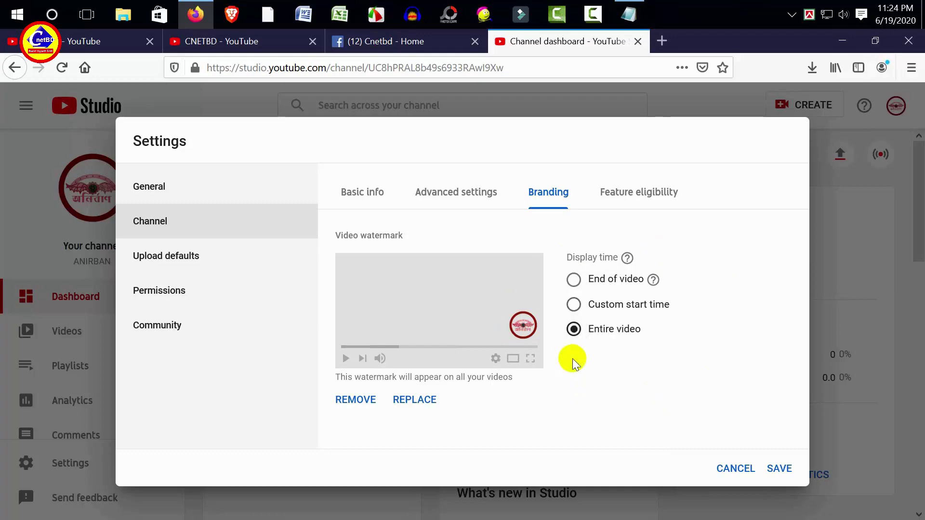
Save the watermark settings and open the advanced upload defaults in the channel settings.
{"action": "left_click", "coordinate": [779, 468]}
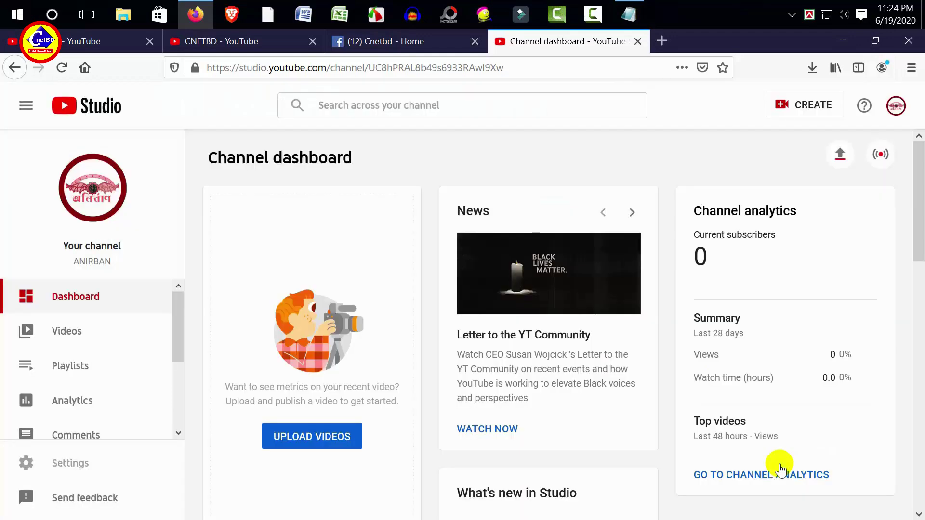
{"action": "left_click", "coordinate": [70, 463]}
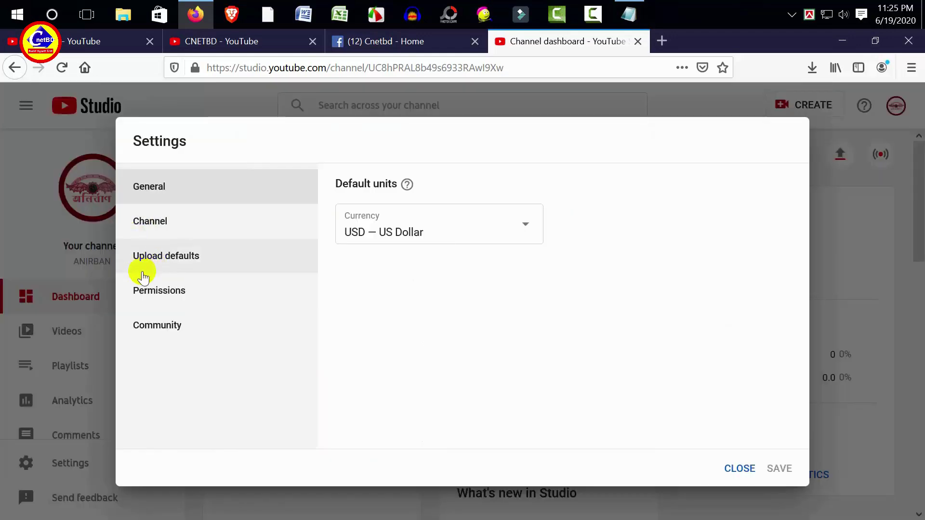
{"action": "left_click", "coordinate": [166, 263]}
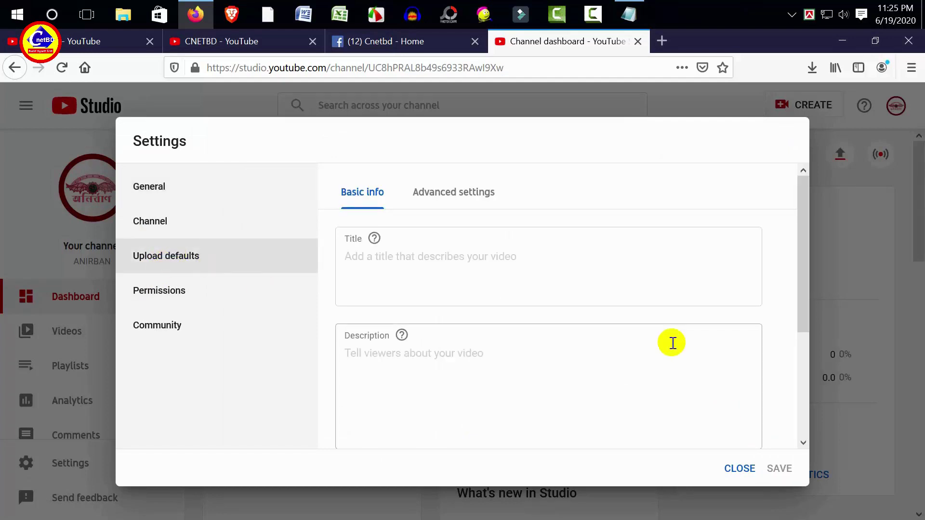
{"action": "left_click", "coordinate": [439, 192]}
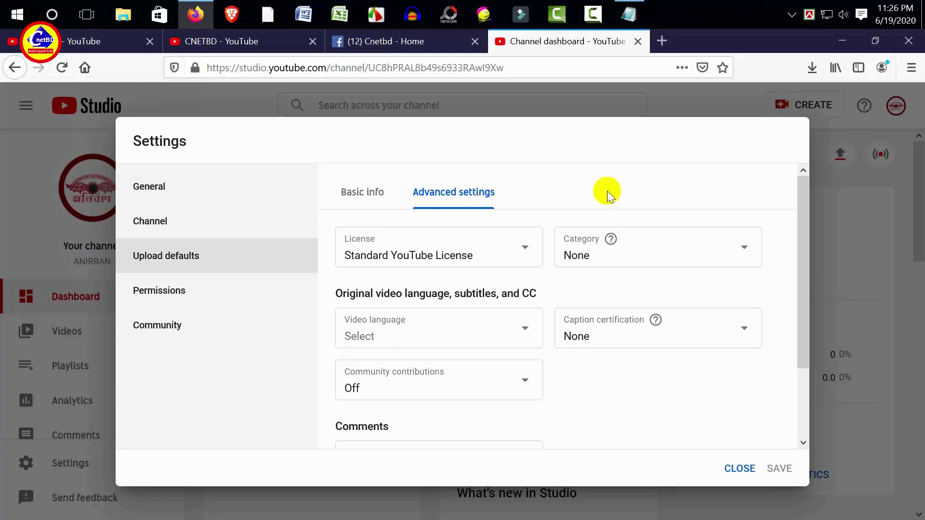
Set the default category for uploaded videos to Education and save the upload defaults.
{"action": "left_click", "coordinate": [646, 245]}
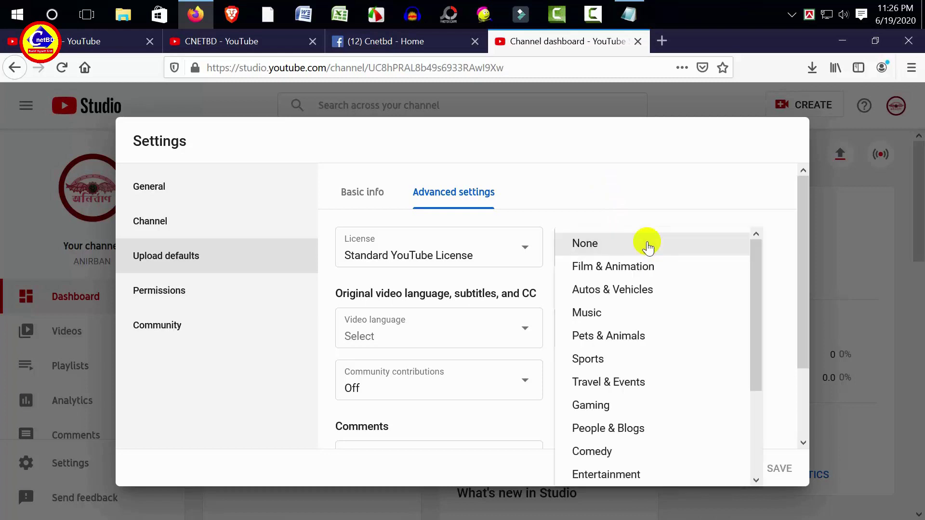
{"action": "scroll", "coordinate": [671, 283], "scroll_direction": "down", "scroll_amount": 2}
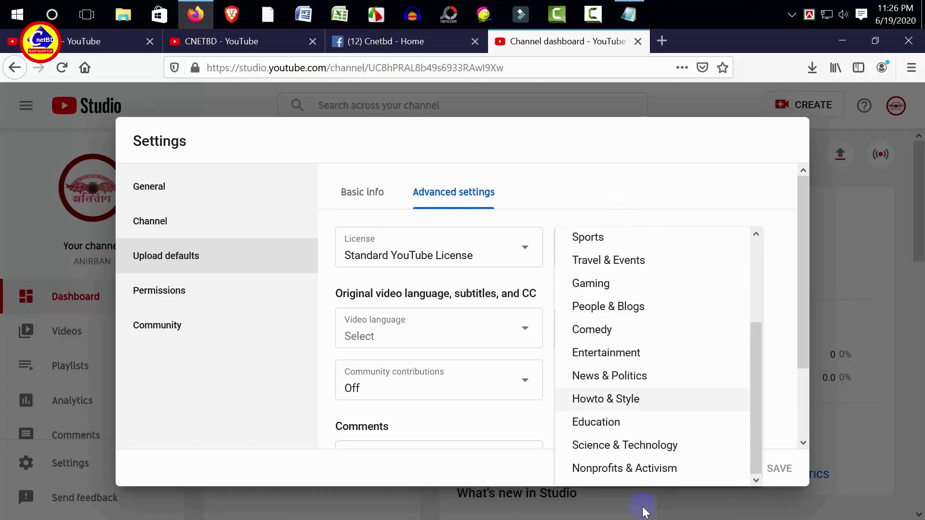
{"action": "left_click", "coordinate": [599, 422]}
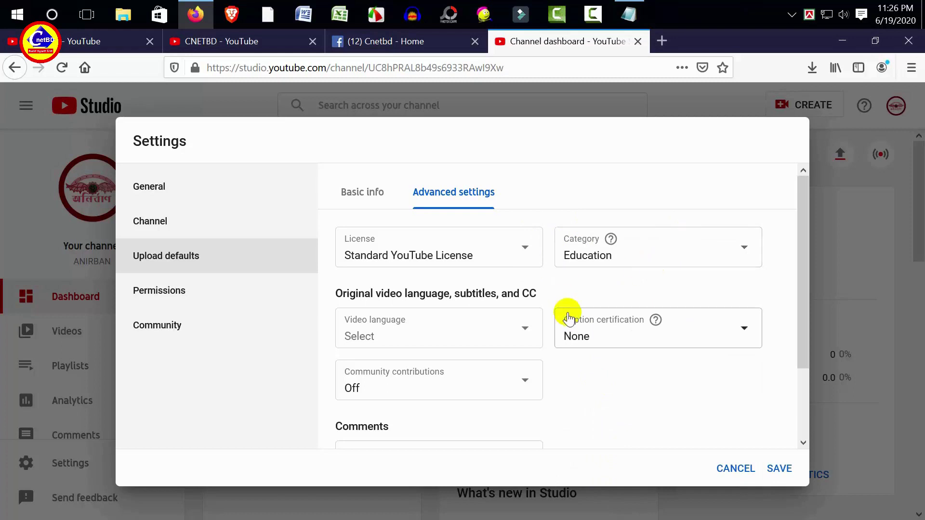
{"action": "scroll", "coordinate": [568, 315], "scroll_direction": "down", "scroll_amount": 1}
{"action": "scroll", "coordinate": [569, 313], "scroll_direction": "down", "scroll_amount": 1}
{"action": "scroll", "coordinate": [545, 361], "scroll_direction": "up", "scroll_amount": 2}
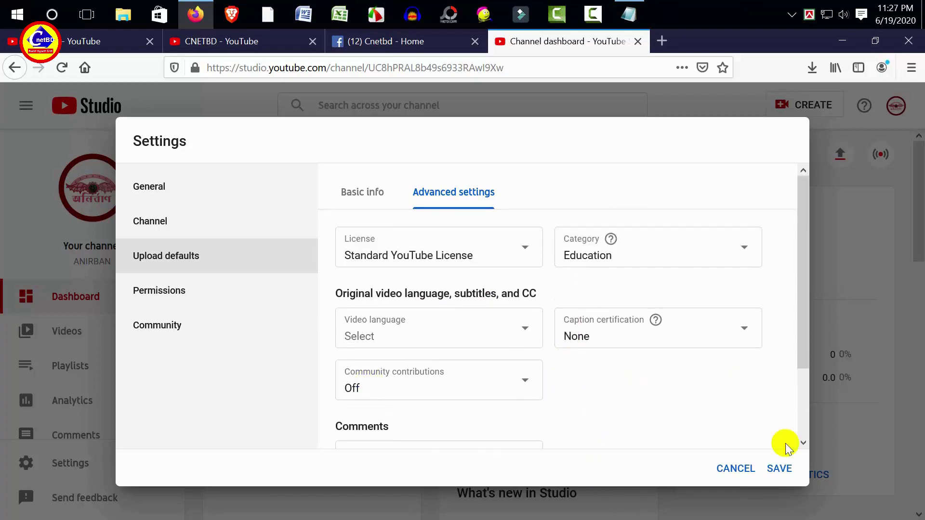
{"action": "left_click", "coordinate": [779, 468]}
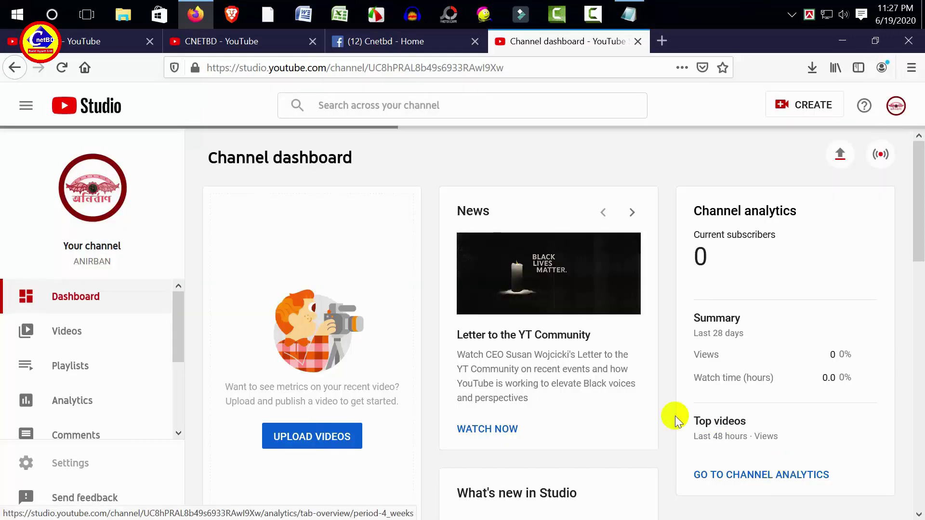
Review the channel's permissions and its community settings for automated filters and defaults, and close the settings without changes.
{"action": "left_click", "coordinate": [57, 465]}
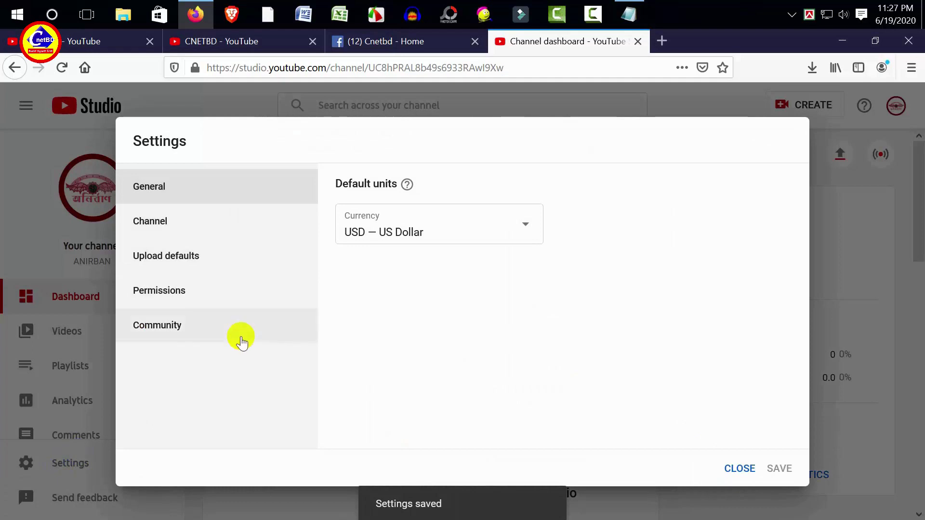
{"action": "left_click", "coordinate": [186, 295]}
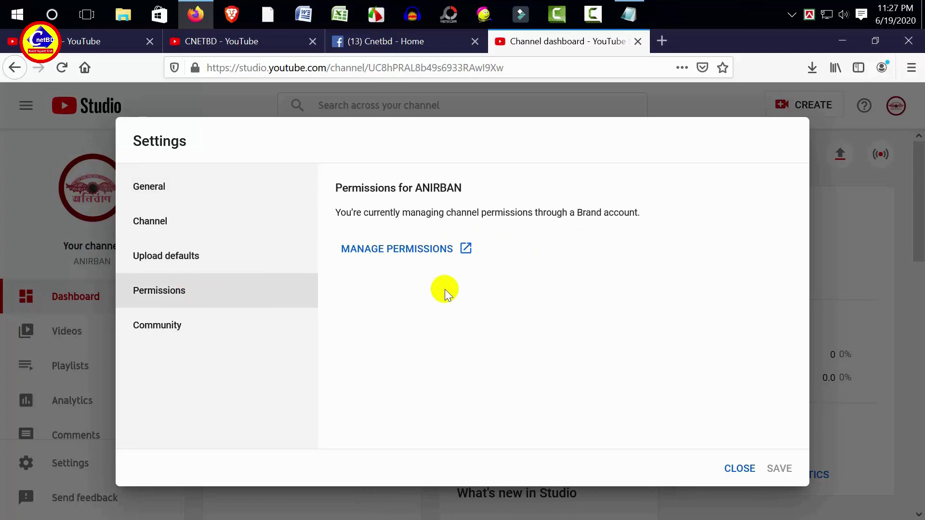
{"action": "left_click", "coordinate": [158, 326]}
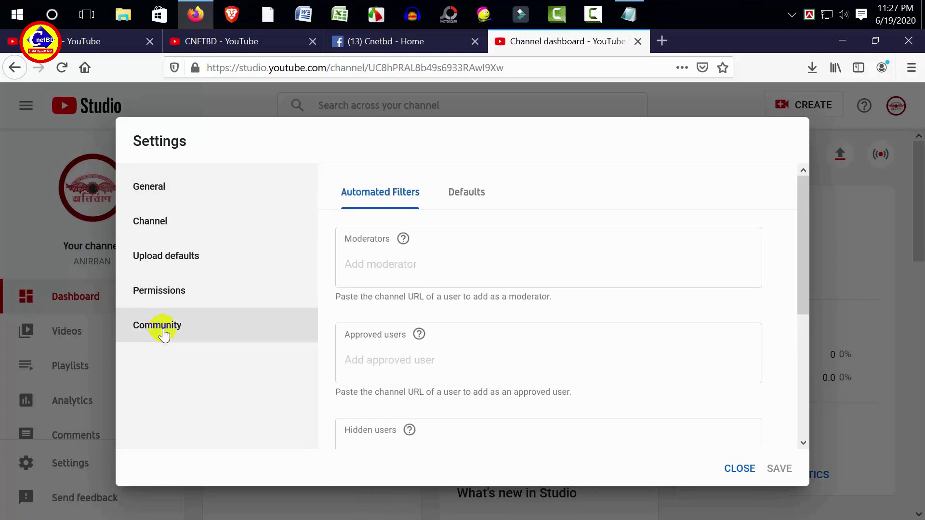
{"action": "scroll", "coordinate": [507, 320], "scroll_direction": "down", "scroll_amount": 5}
{"action": "scroll", "coordinate": [508, 320], "scroll_direction": "up", "scroll_amount": 5}
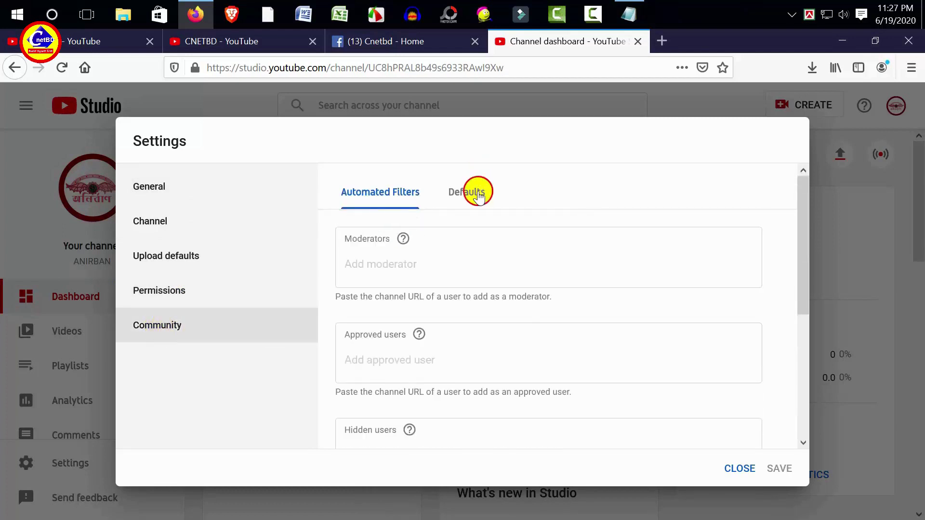
{"action": "left_click", "coordinate": [479, 194]}
{"action": "left_click", "coordinate": [399, 189]}
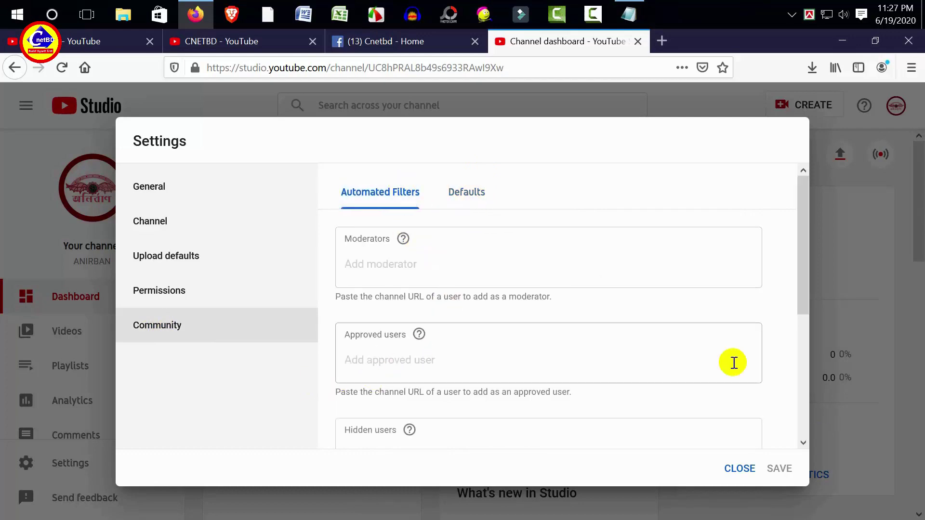
{"action": "left_click", "coordinate": [738, 469]}
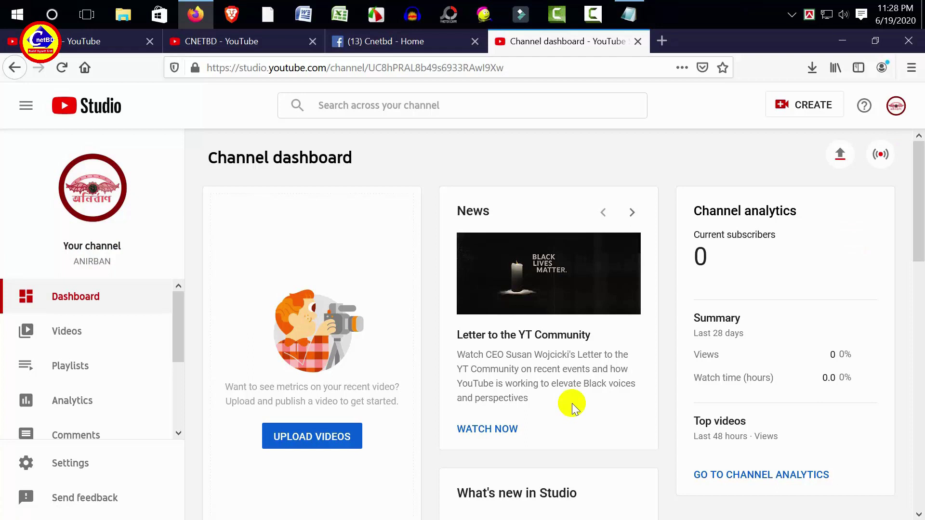